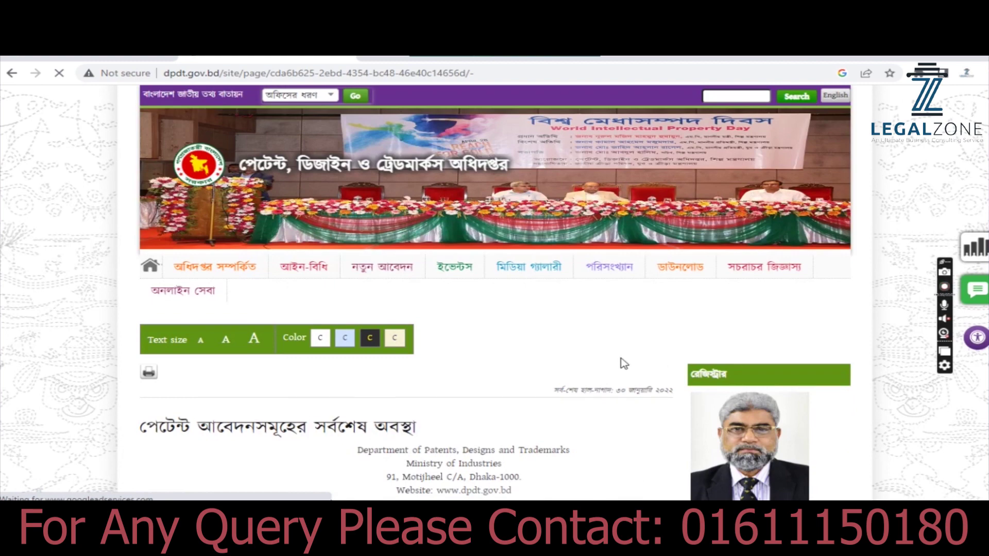
Step: Open the department's online service portal and log in with the saved account e-mail and password
scroll(533, 345, "down", 1)
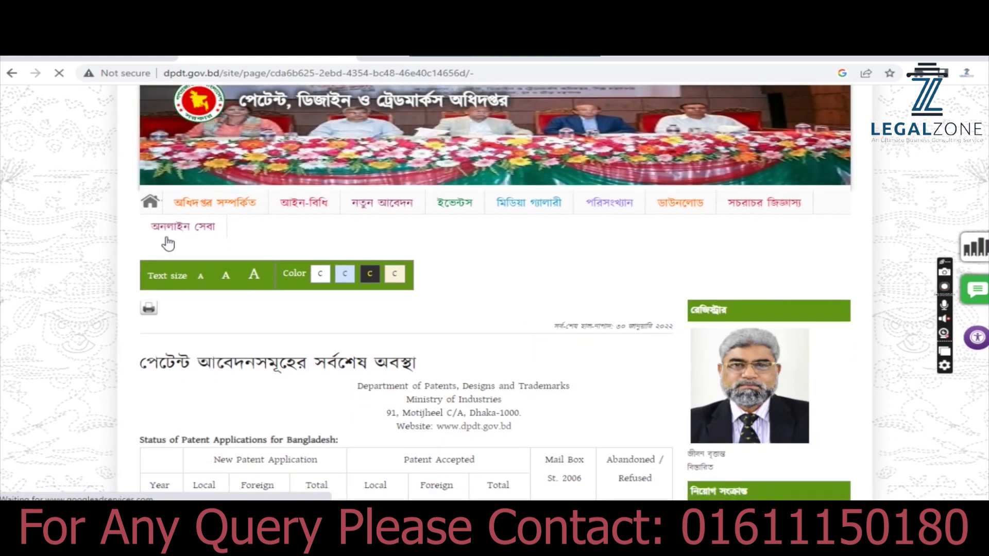
mouse_move(180, 228)
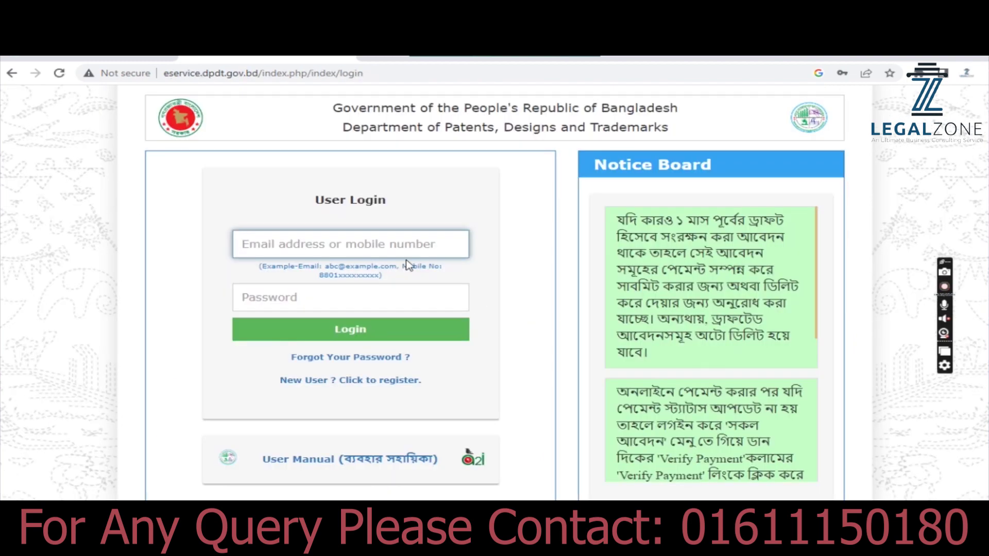
left_click(397, 247)
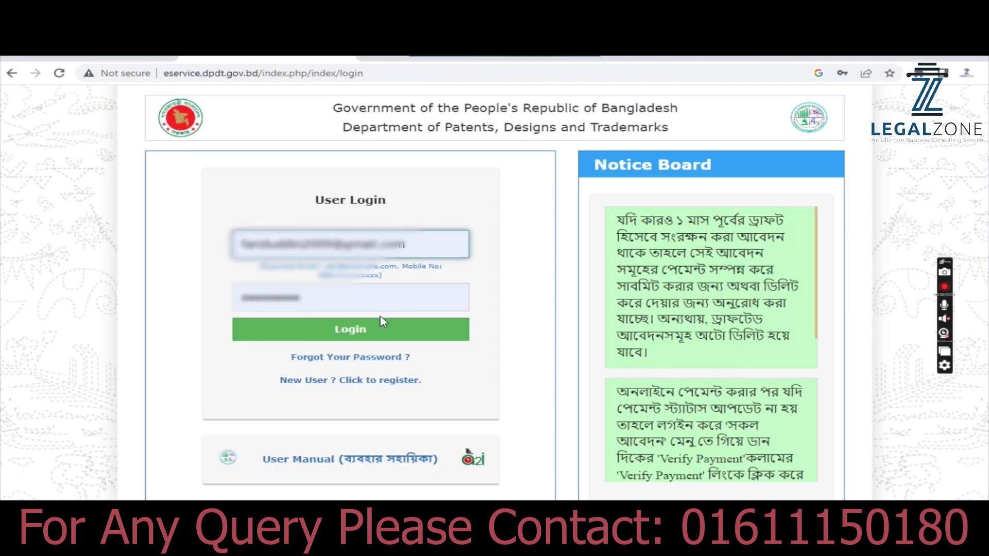
left_click(379, 336)
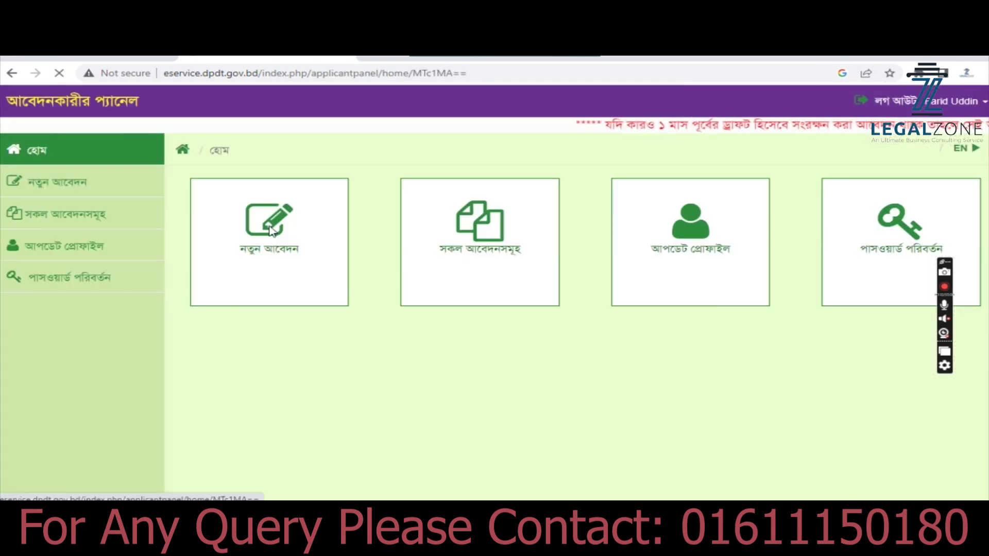
Step: Start a new Form TM-1 trademark application, confirm the instructions have been read and proceed to the application details
left_click(271, 232)
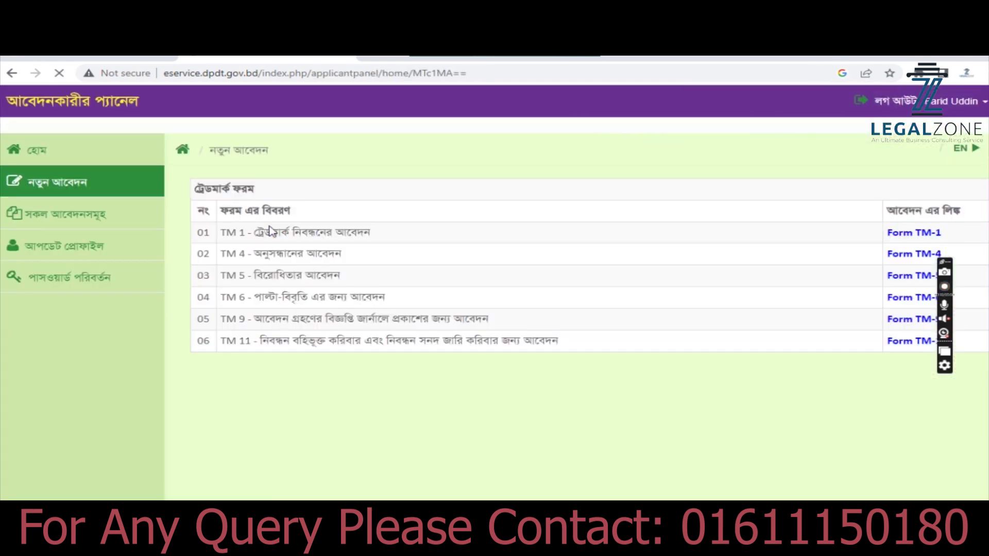
left_click(909, 235)
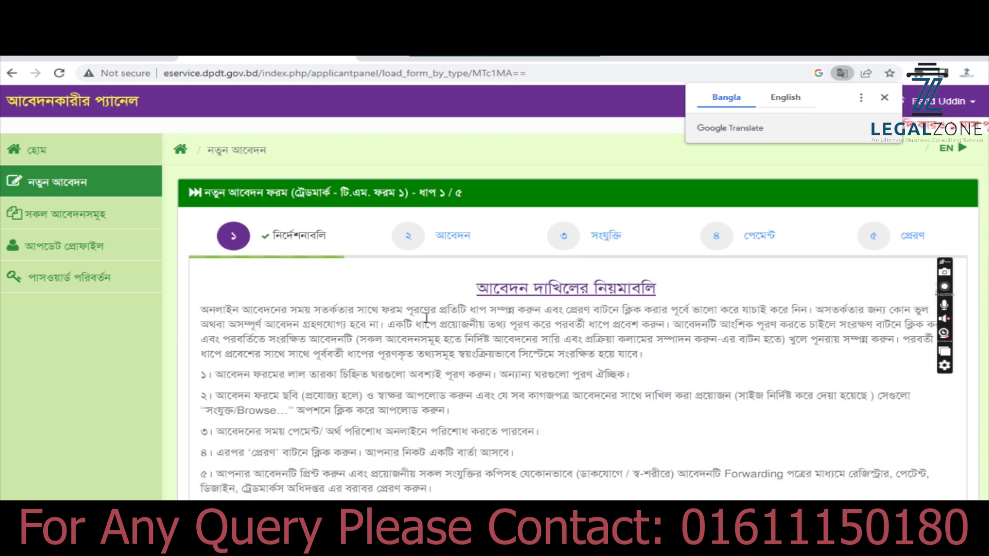
scroll(471, 329, "down", 3)
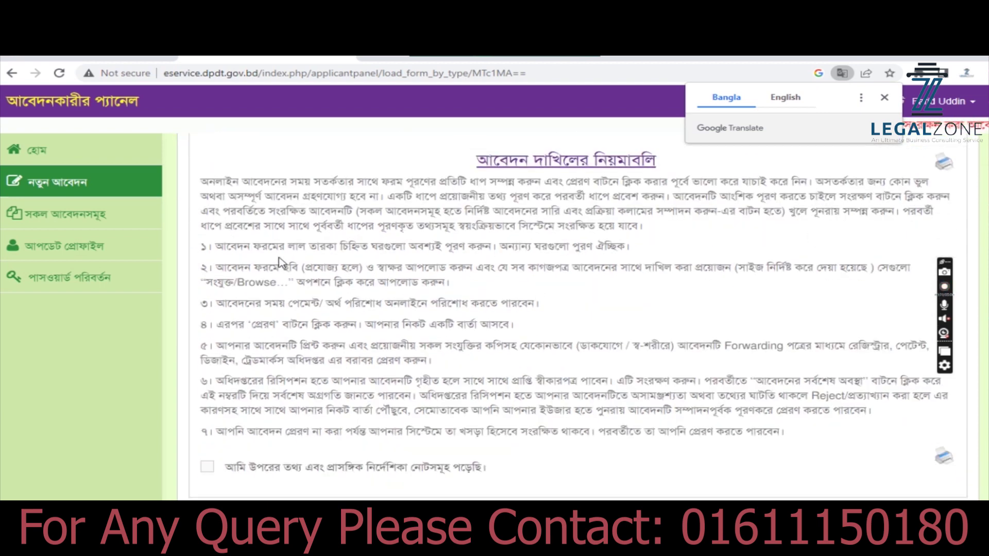
scroll(585, 304, "down", 2)
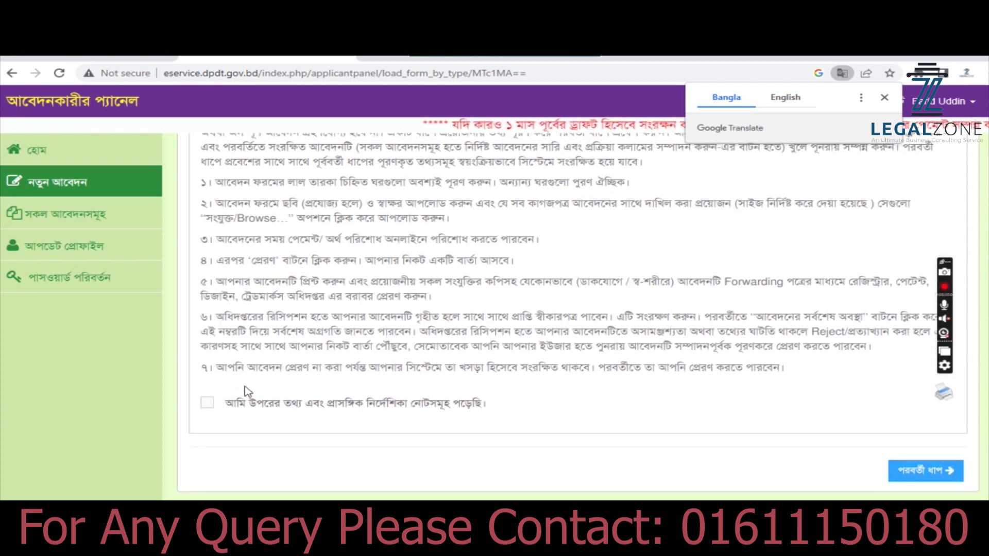
left_click(206, 406)
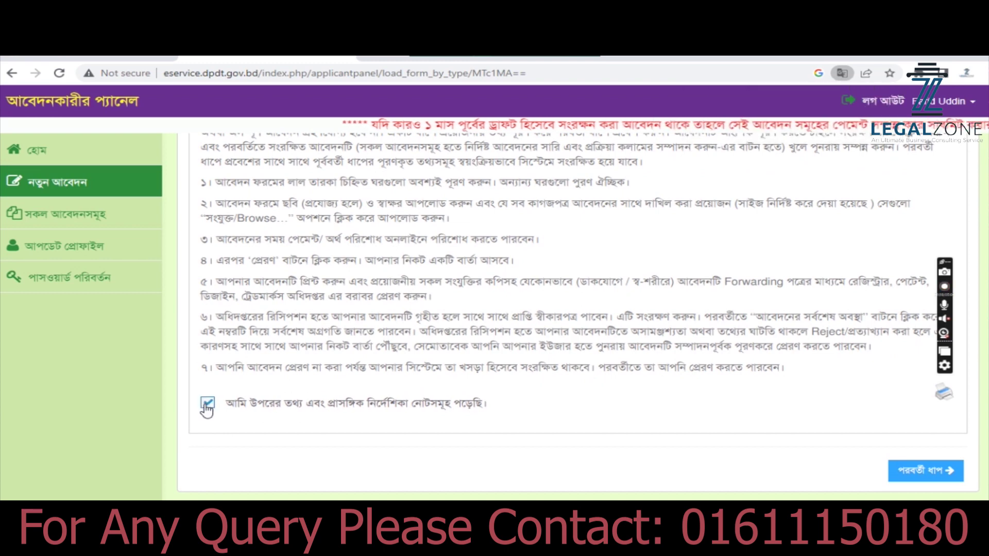
left_click(900, 472)
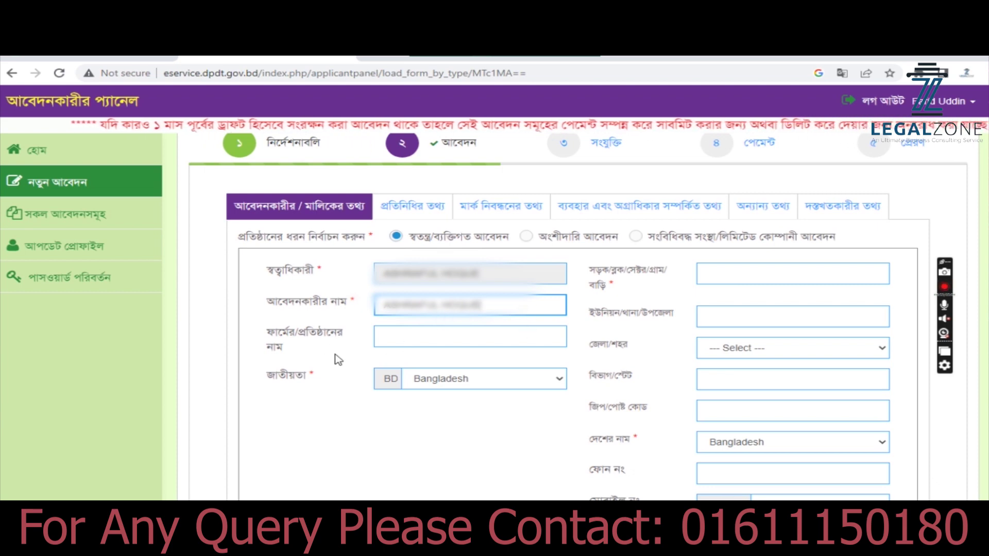
Step: Enter the applicant's firm name and the street and house address in the applicant details
left_click(445, 338)
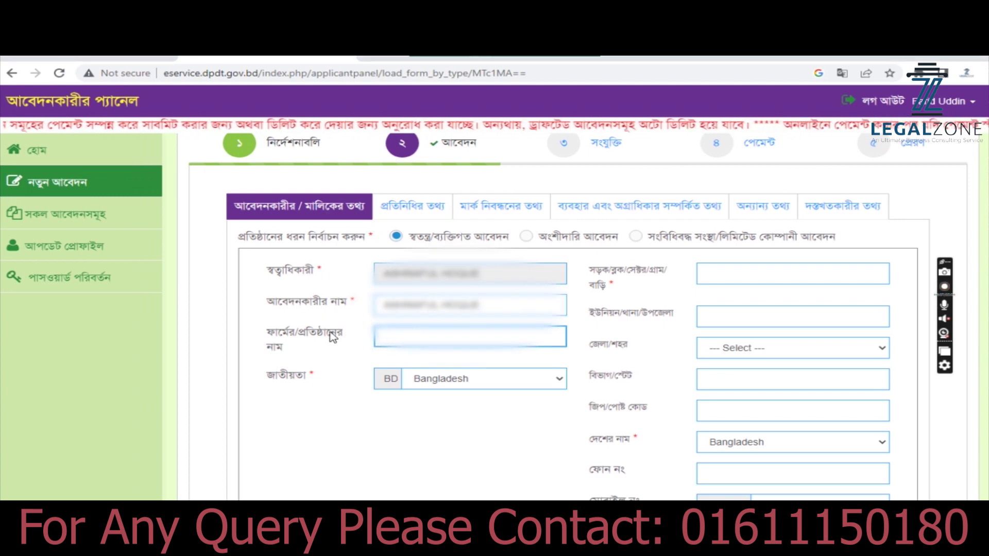
key("ctrl+v")
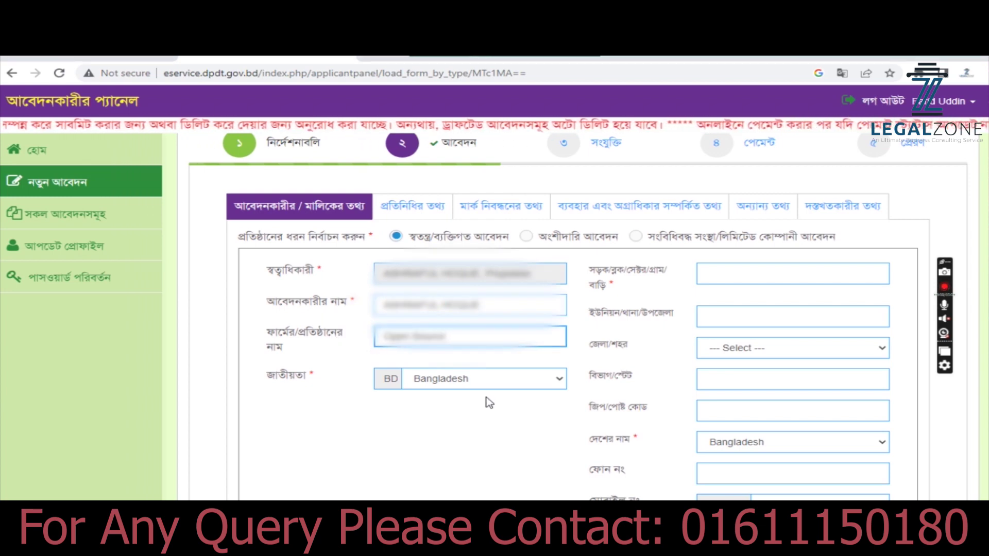
scroll(502, 291, "down", 1)
left_click(710, 206)
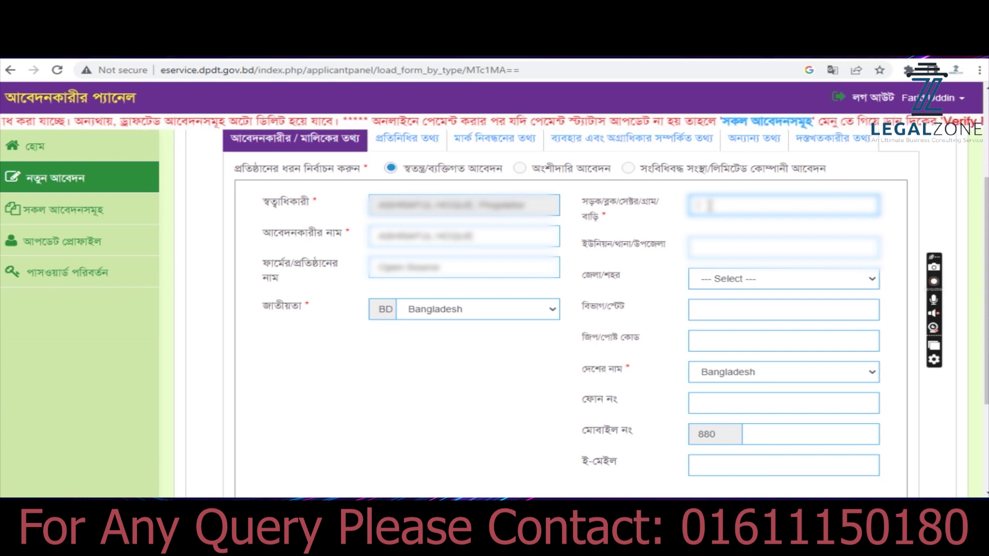
key("ctrl+v")
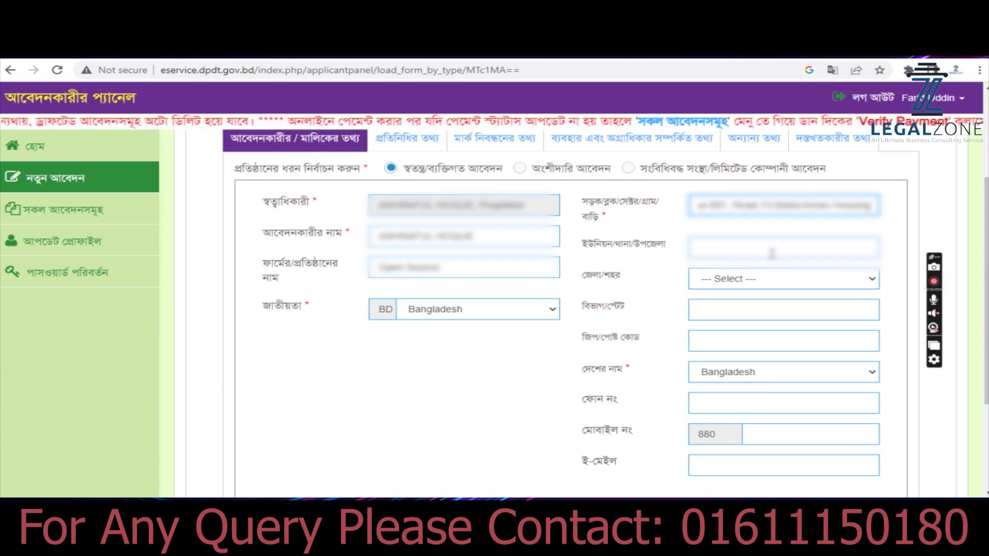
Step: Fill in the applicant's thana, and set both the district and the division to Dhaka
left_click(763, 248)
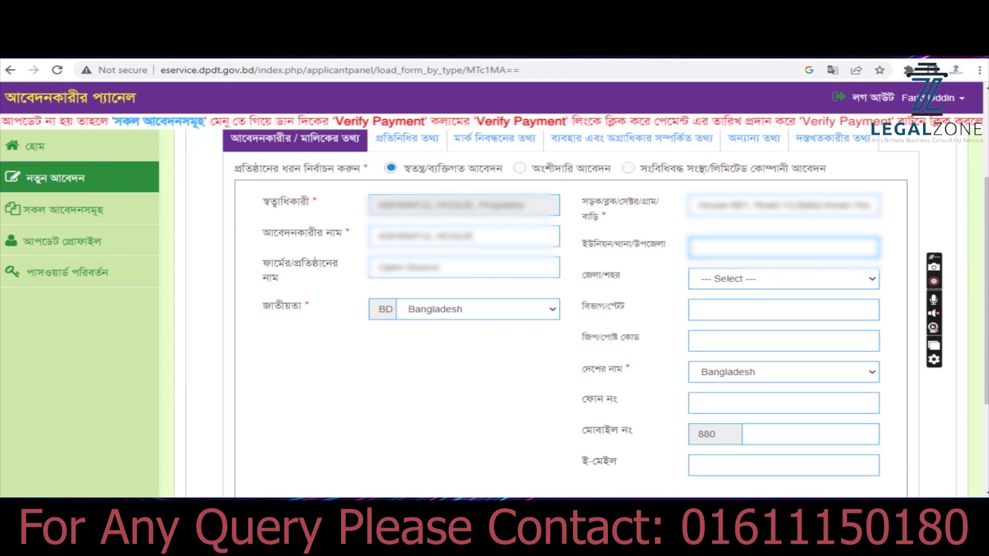
left_click(746, 281)
left_click(839, 282)
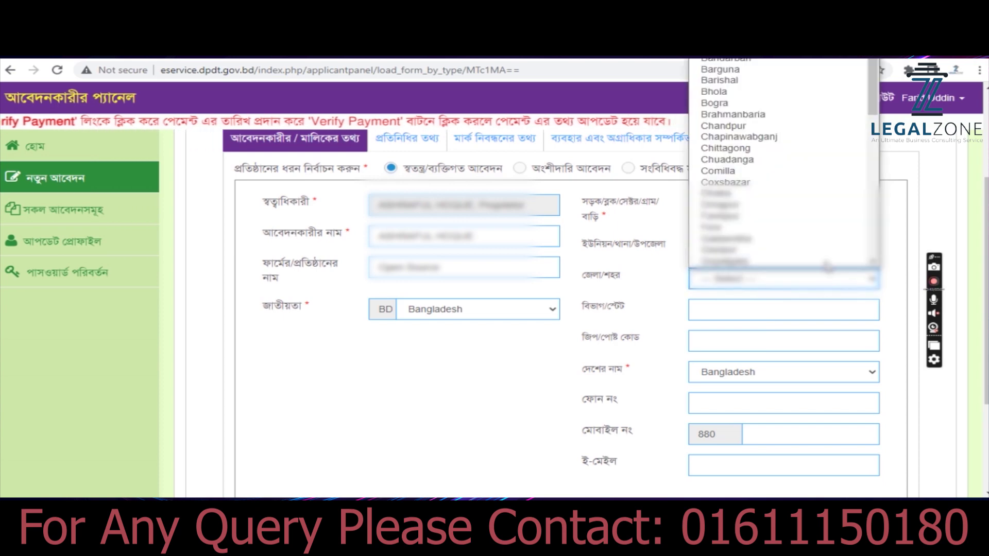
left_click(796, 194)
left_click(791, 308)
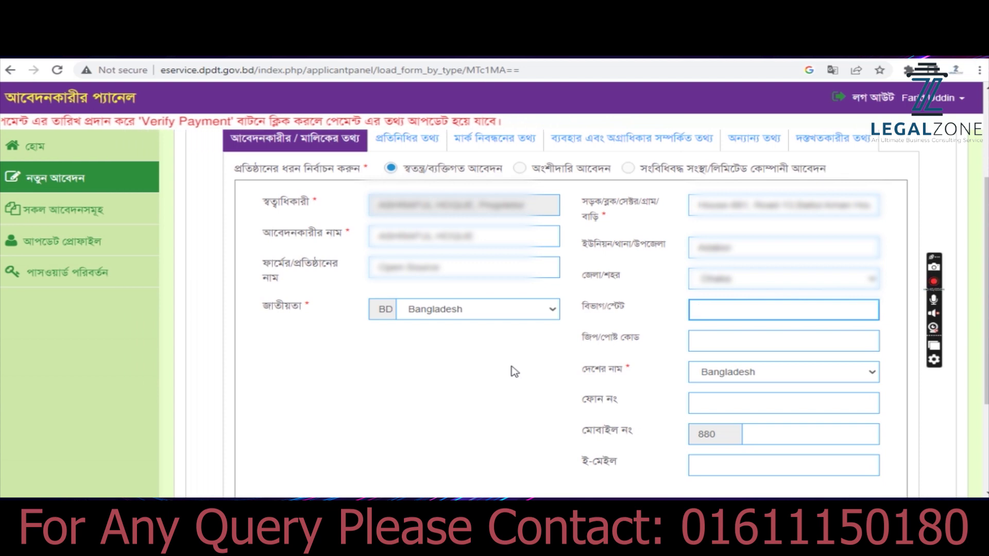
type("Dhaka")
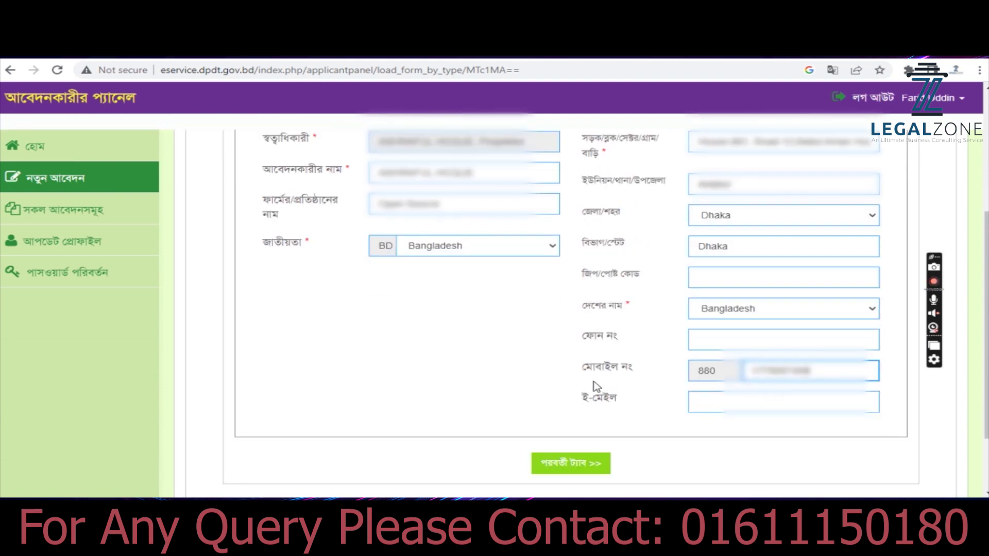
Step: Enter the applicant's mobile number and e-mail address and proceed to the representative details
scroll(580, 353, "down", 2)
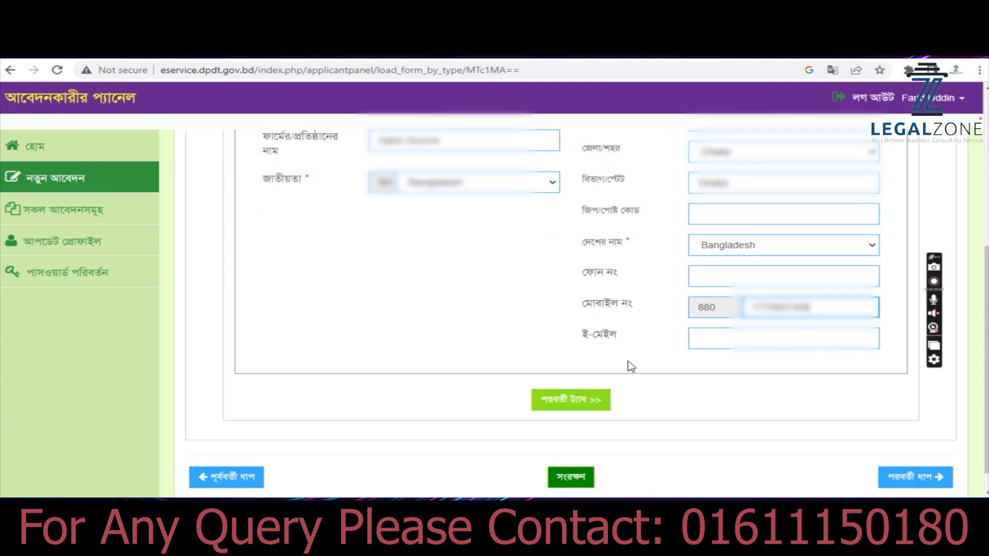
type("9")
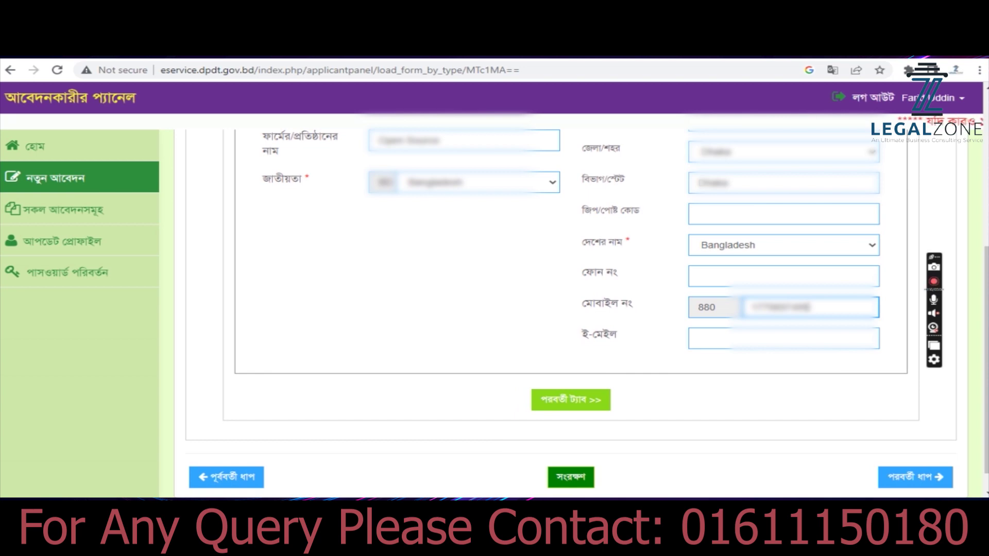
key("Tab")
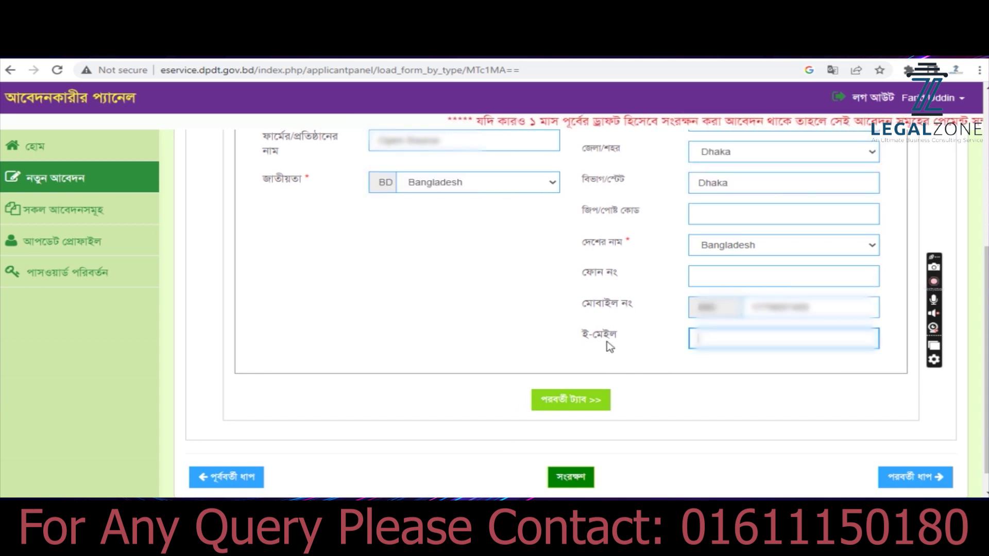
key("ctrl+v")
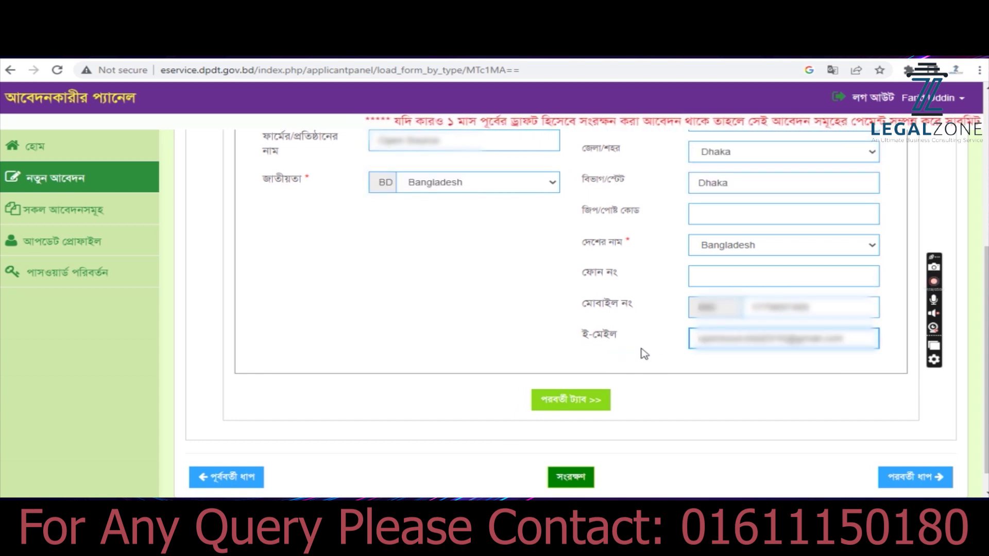
left_click(586, 400)
Step: Leave the representative details and power of attorney blank and proceed to the mark registration details
scroll(729, 381, "up", 3)
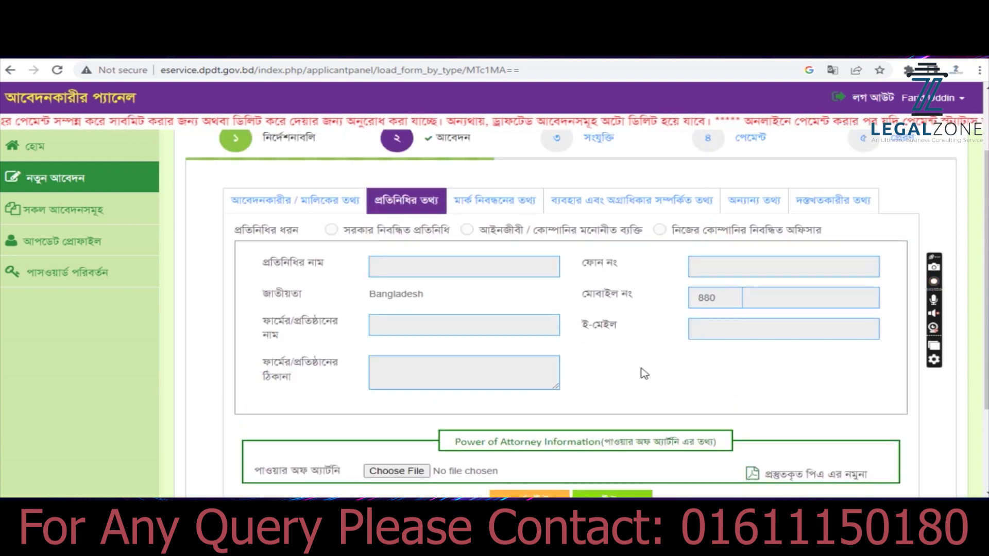
scroll(638, 380, "down", 3)
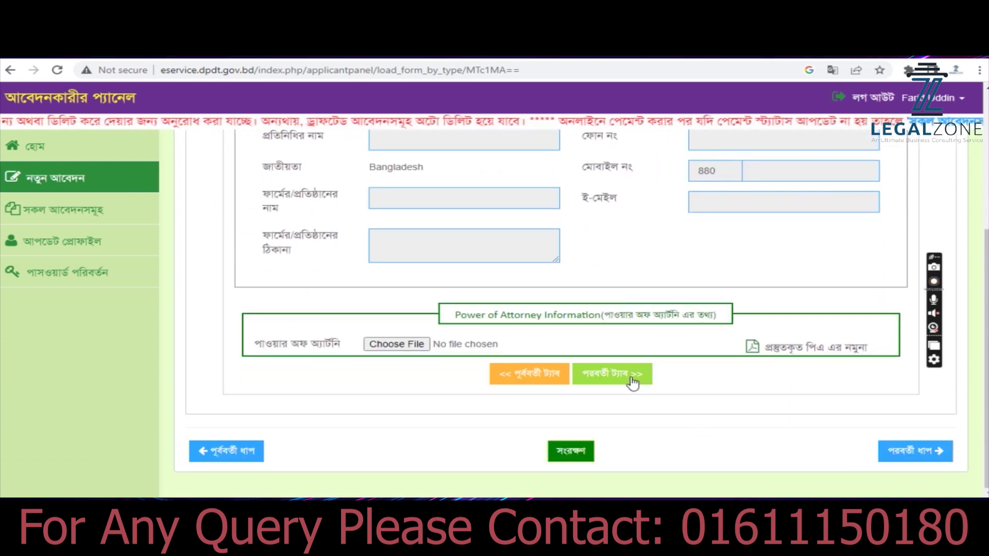
left_click(632, 383)
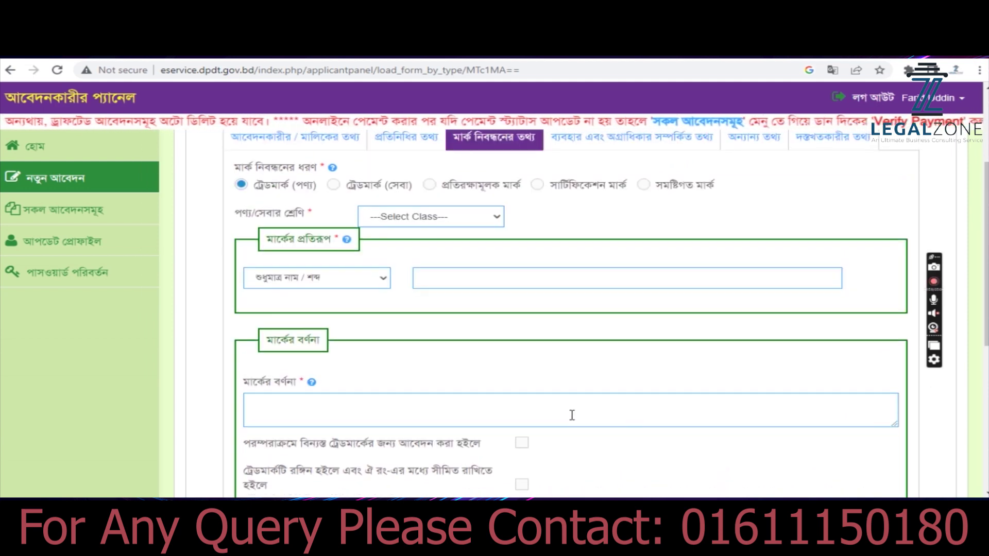
Step: Set the goods/service class of the trademark to Class 20 (Goods)
left_click(497, 220)
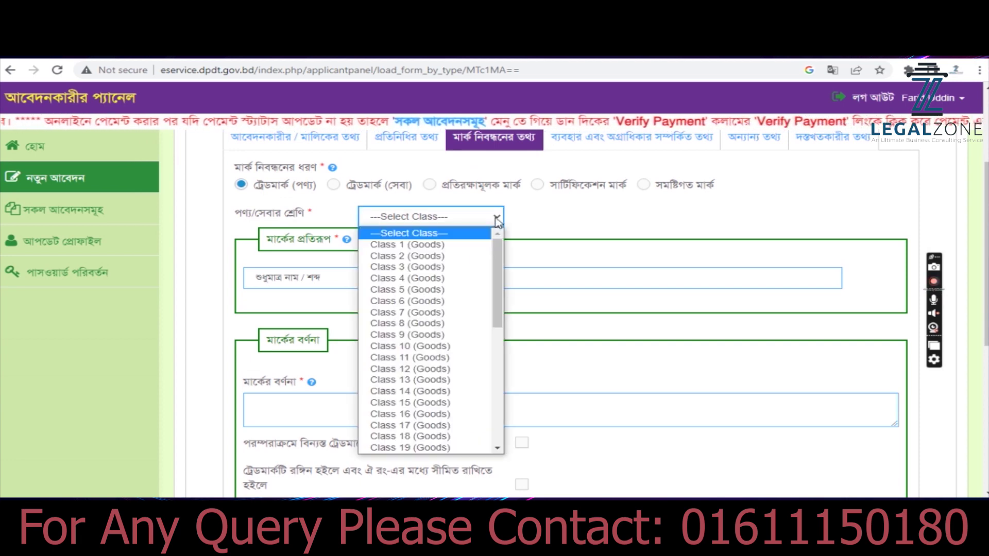
scroll(469, 371, "down", 3)
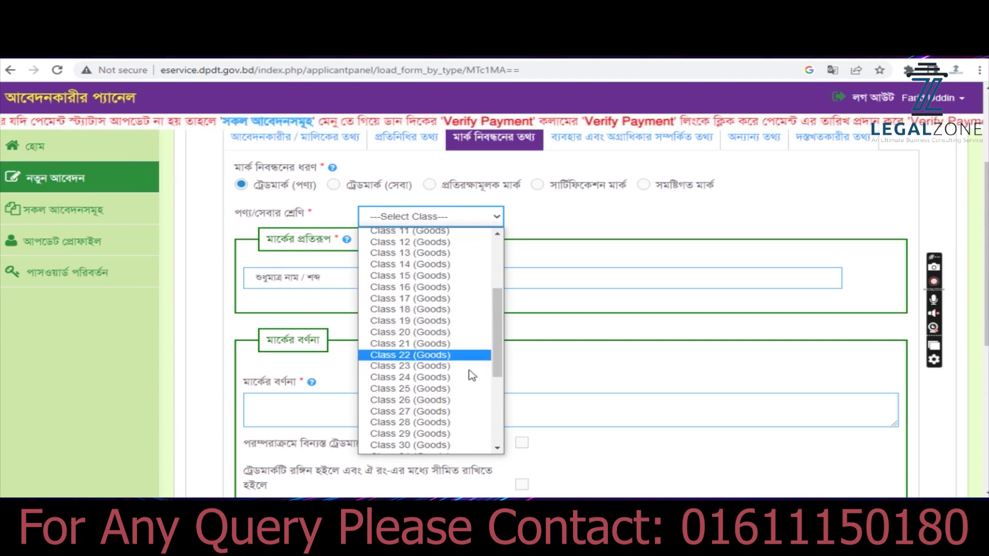
left_click(458, 334)
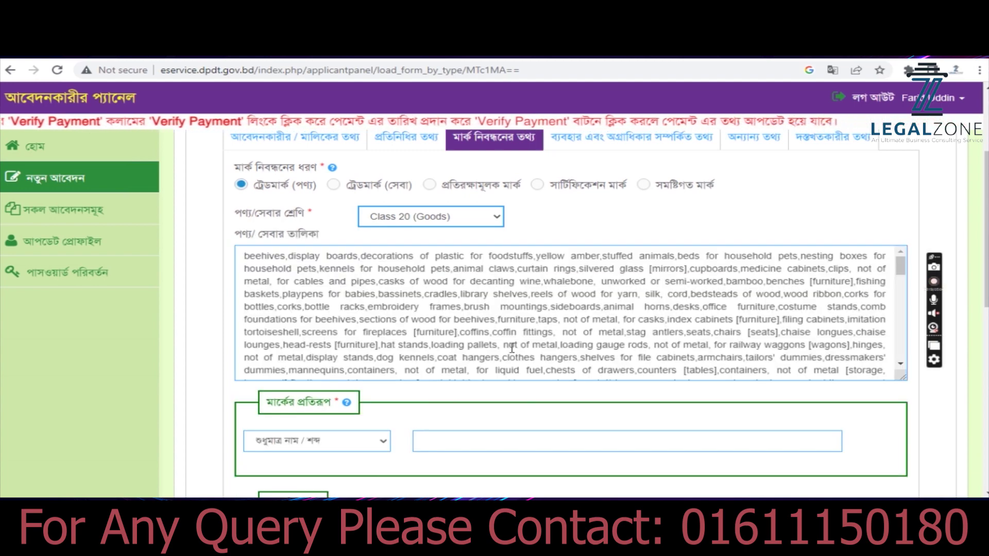
Step: Review the goods list for the chosen class and the mark representation and description fields below it
scroll(639, 335, "down", 8)
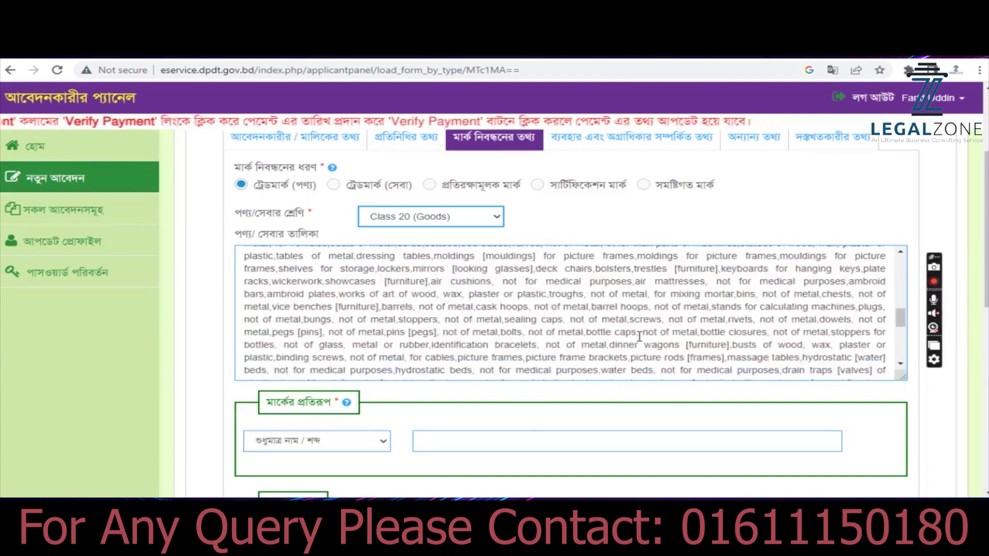
scroll(638, 339, "up", 8)
scroll(638, 339, "up", 3)
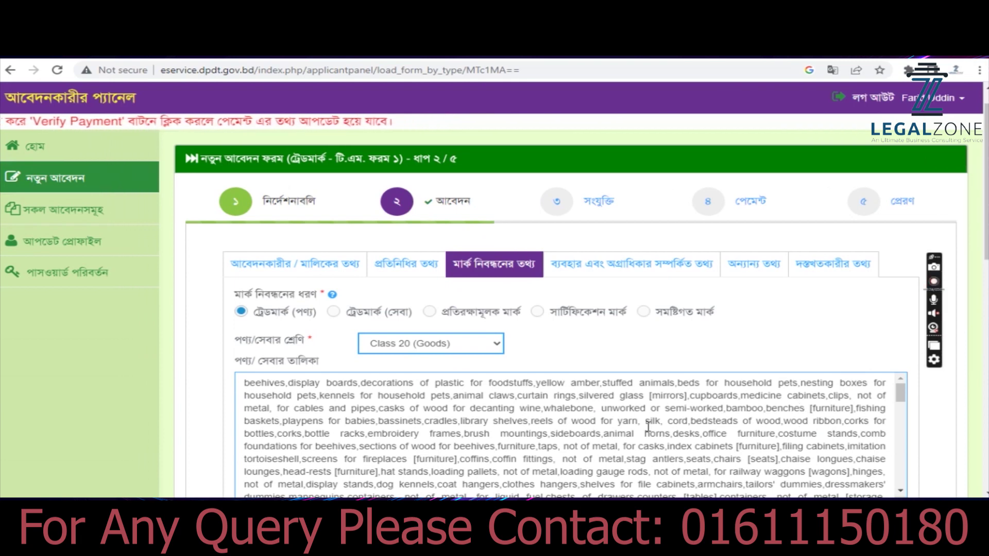
scroll(611, 428, "down", 2)
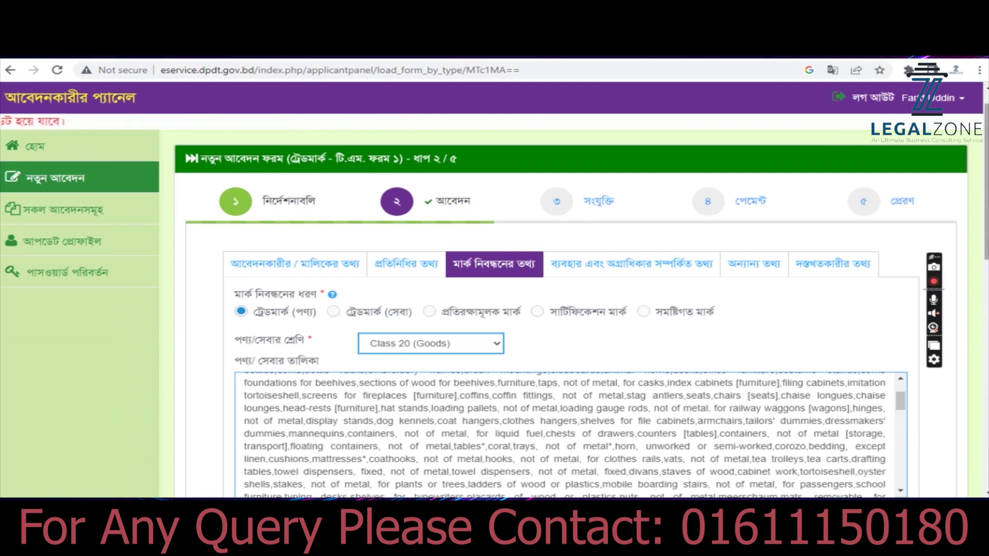
scroll(566, 309, "down", 2)
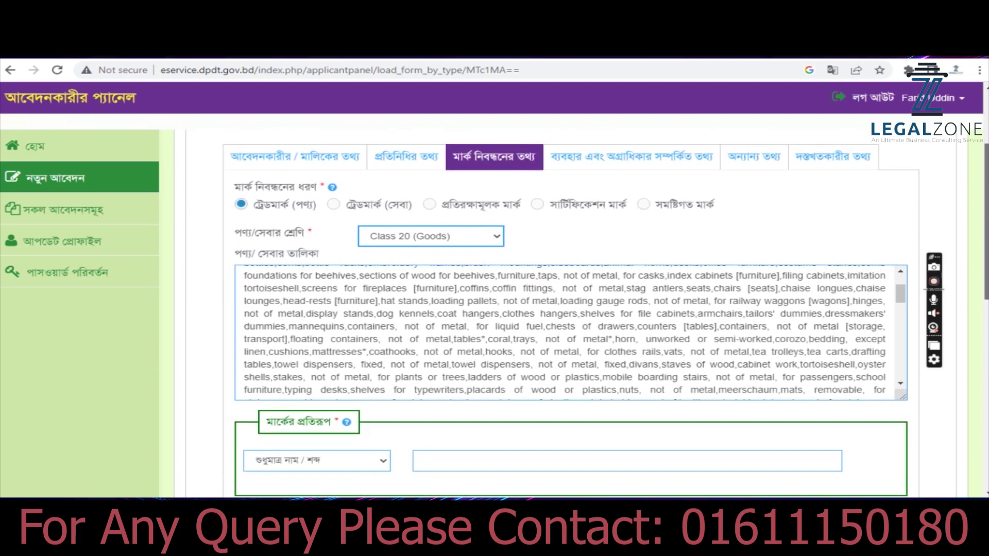
scroll(566, 309, "down", 1)
scroll(956, 311, "down", 1)
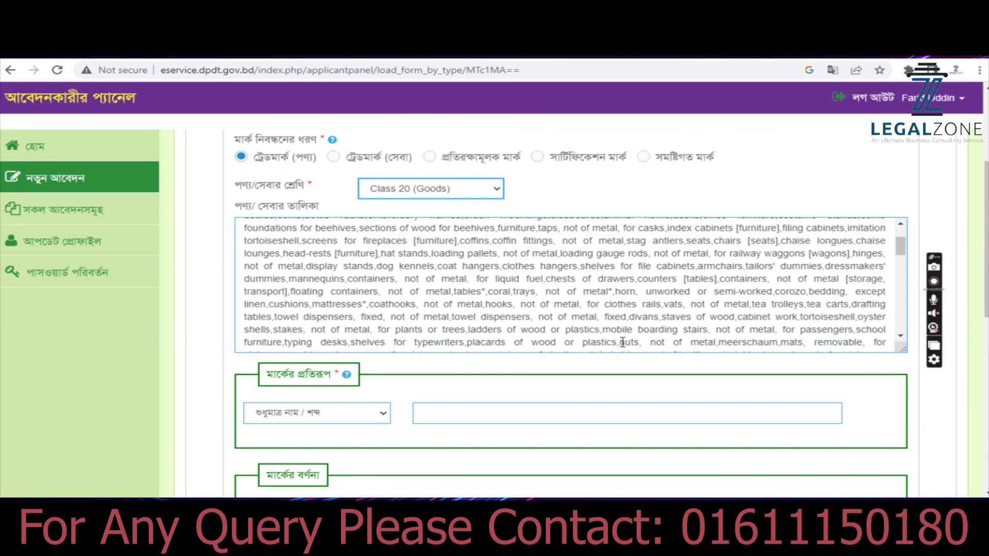
scroll(650, 295, "down", 4)
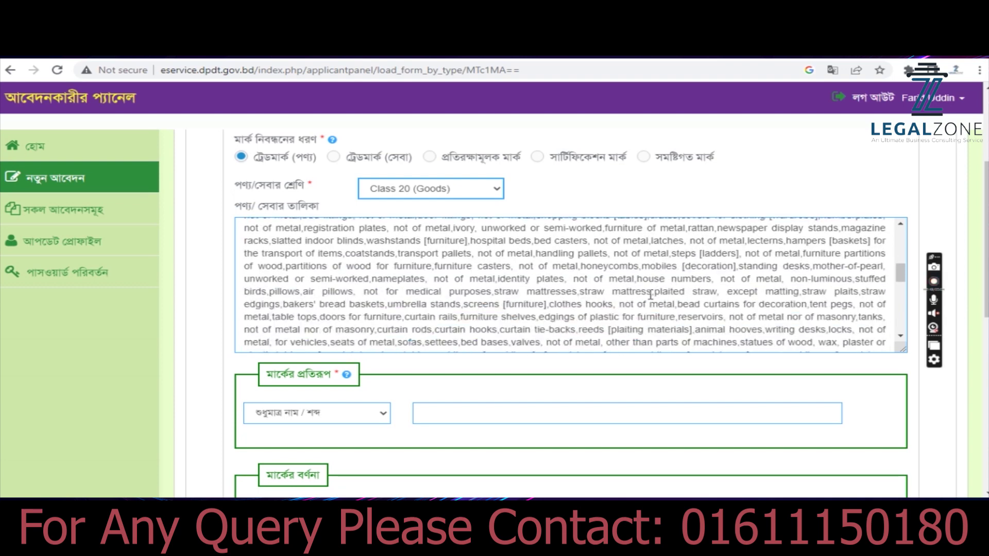
scroll(446, 383, "down", 3)
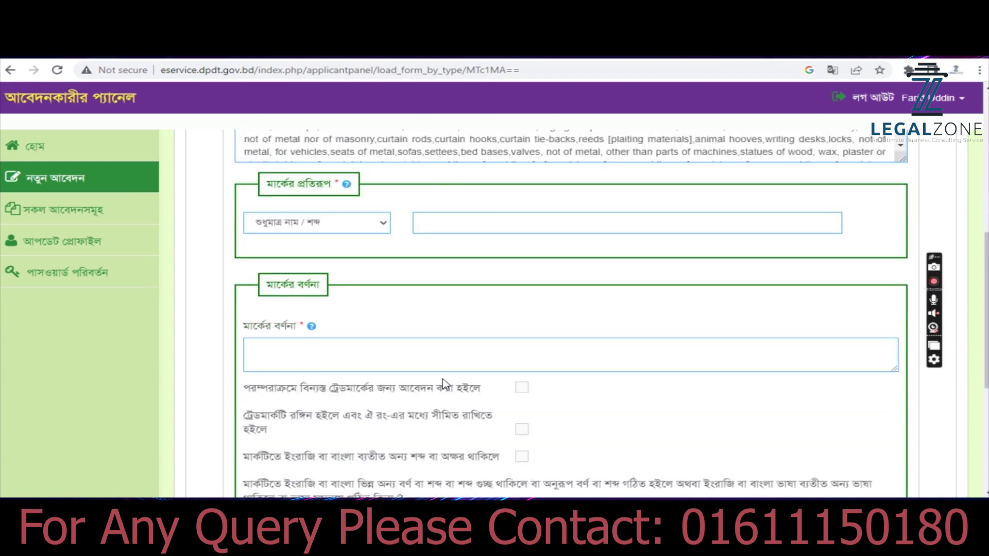
Step: Replace the whole default goods list with a bulleted list of six items, from Particle and Plywood's to Interior Decoration
scroll(446, 383, "up", 1)
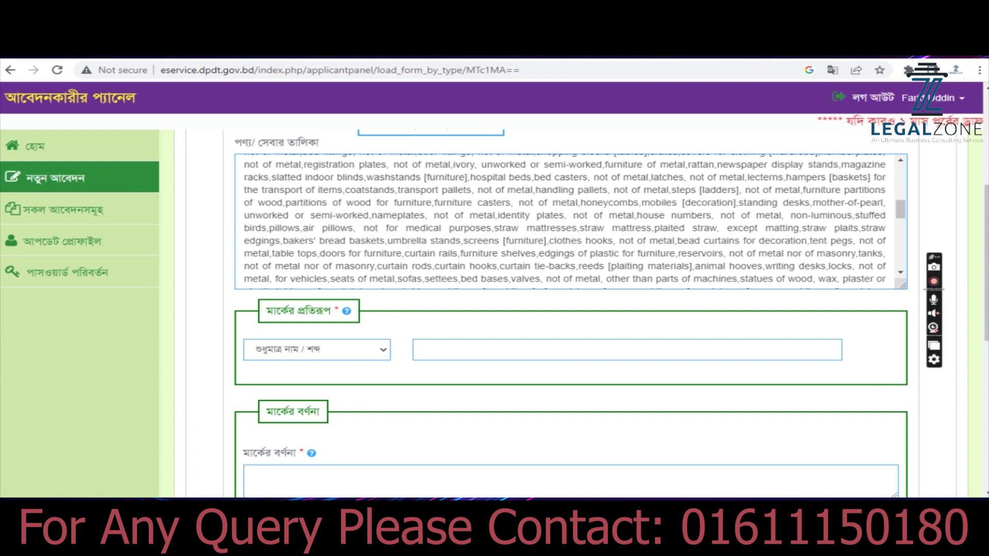
scroll(256, 201, "up", 5)
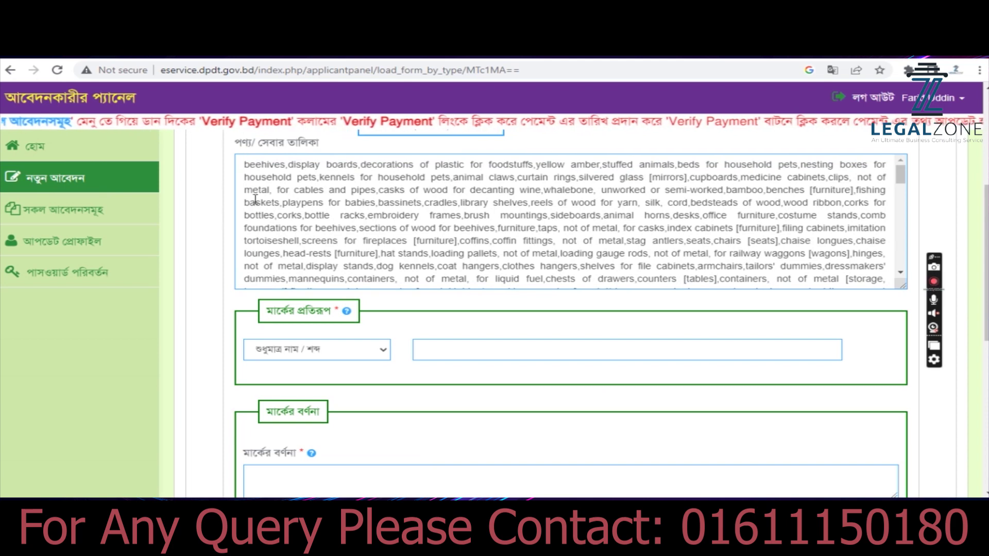
left_click_drag(244, 164, 355, 219)
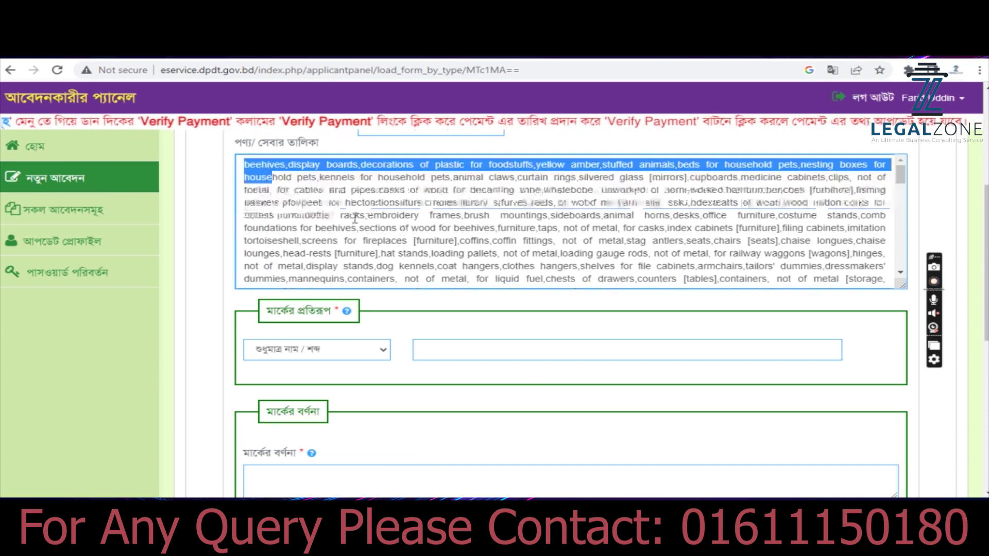
left_click_drag(354, 219, 724, 289)
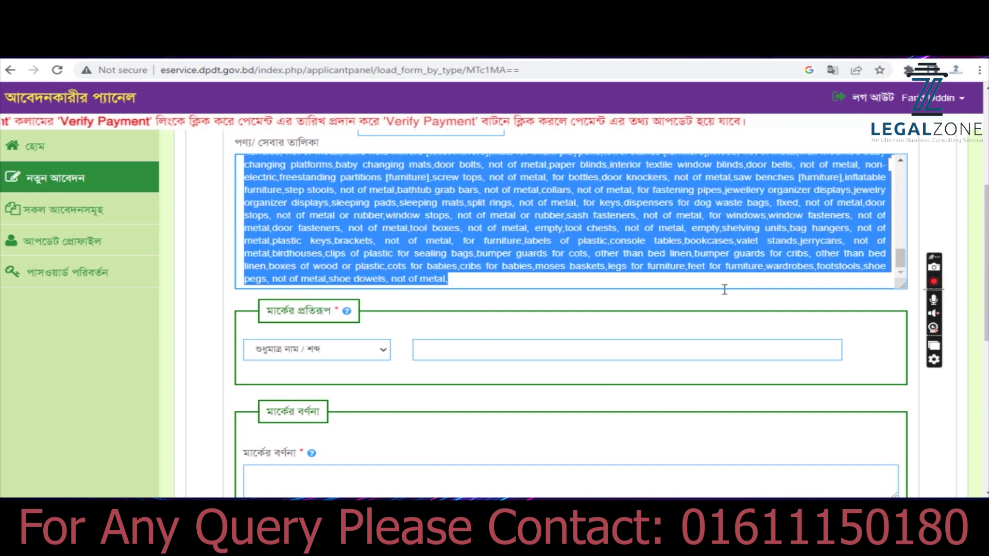
type("•\tParticle and Plywood's •\tFurniture Fittings •\tInterior Materials •\tKitchen Fittings •\tKitchen Appliances •\tInterior Decoration")
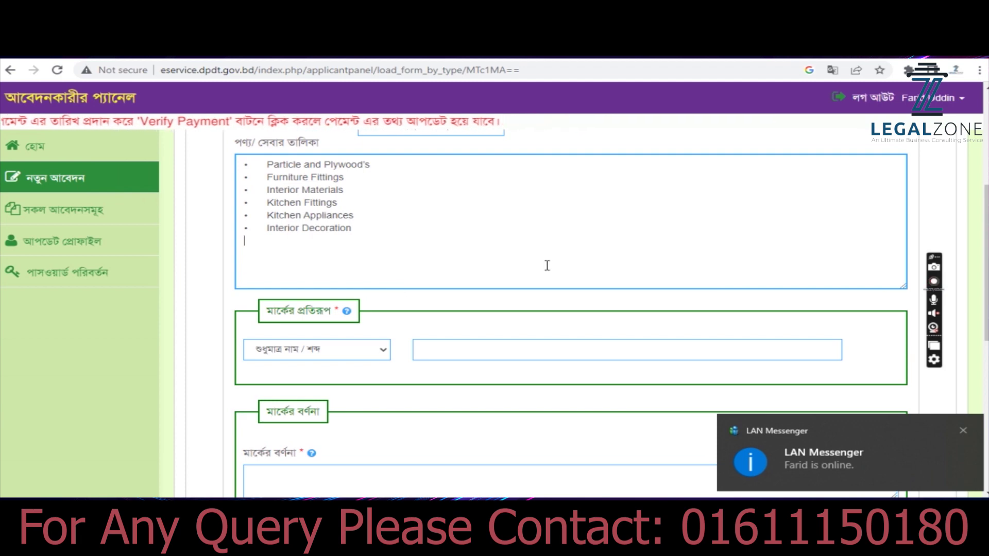
Step: Remove the bullet and indent before each of the six entries in the goods list
left_click_drag(244, 227, 266, 227)
key("BackSpace")
left_click_drag(266, 216, 243, 217)
key("BackSpace")
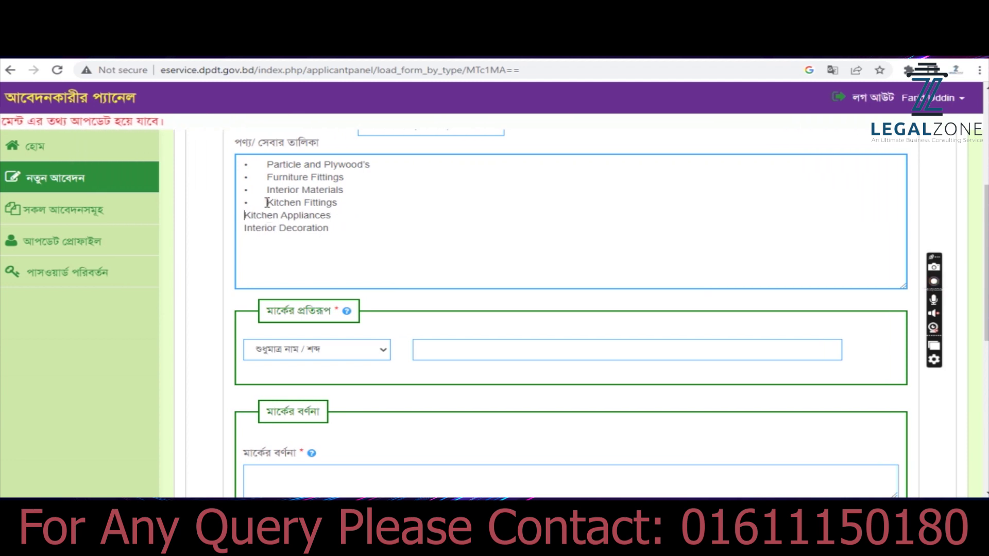
left_click_drag(266, 202, 238, 190)
key("BackSpace")
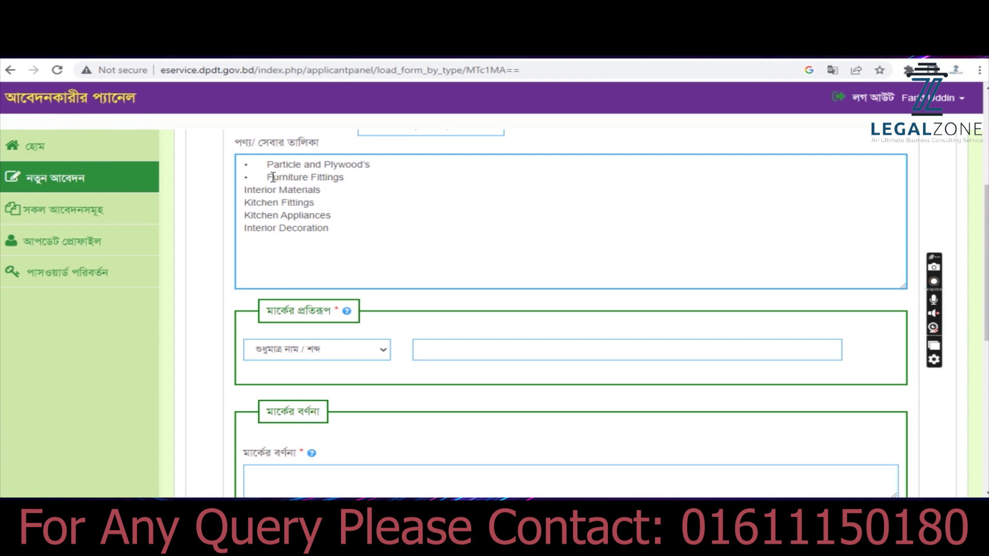
left_click_drag(268, 178, 241, 160)
key("BackSpace")
key("BackSpace")
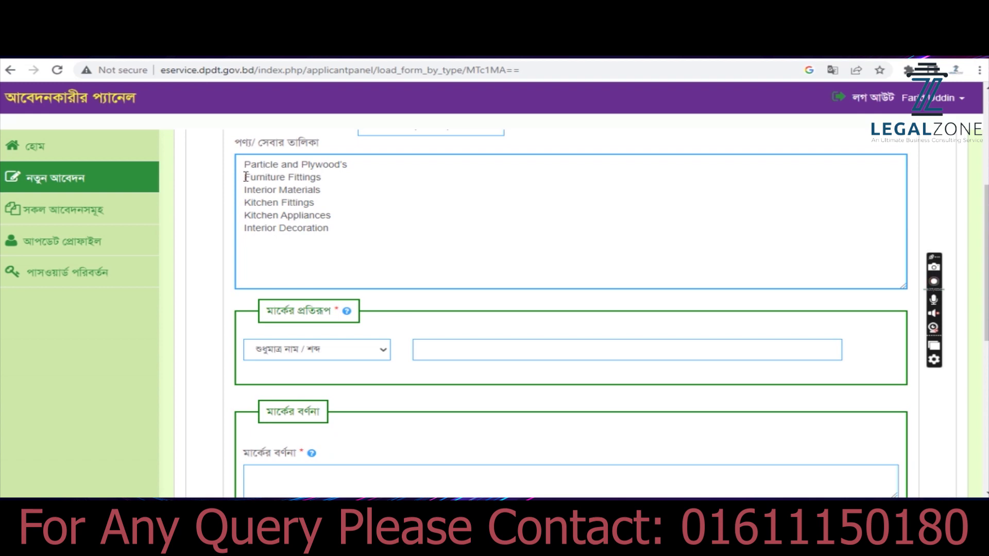
Step: Join the goods into one comma-separated line ending in "Interior Decoration and With Class 19" and set the class to Class 19 (Goods)
key("BackSpace")
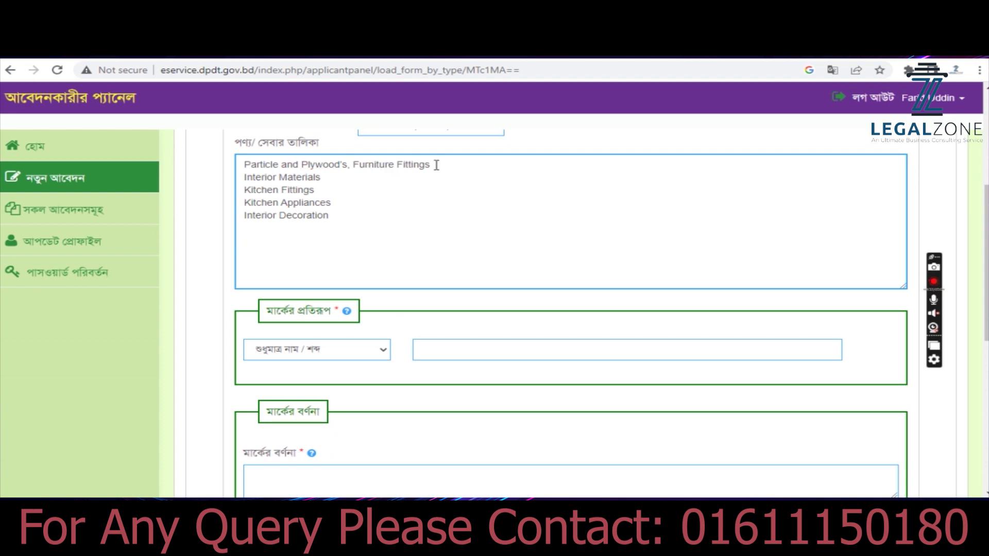
key("End")
key("Delete")
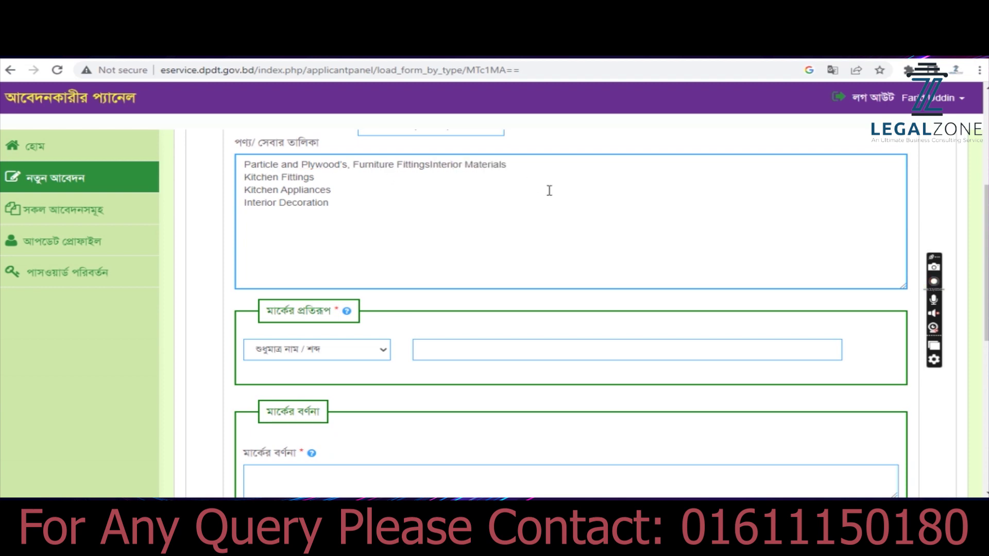
type(",")
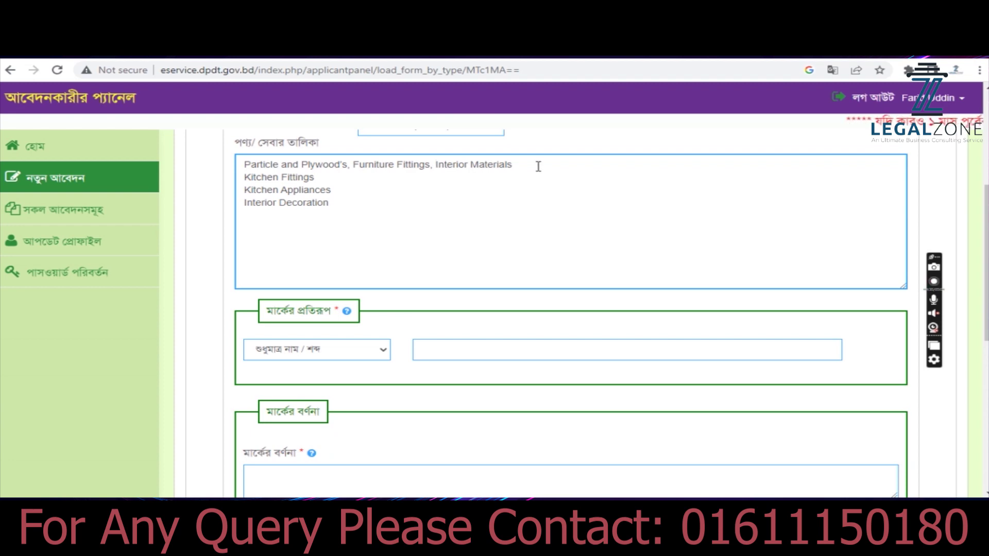
key("Delete")
type(", Kitchen Fittings,")
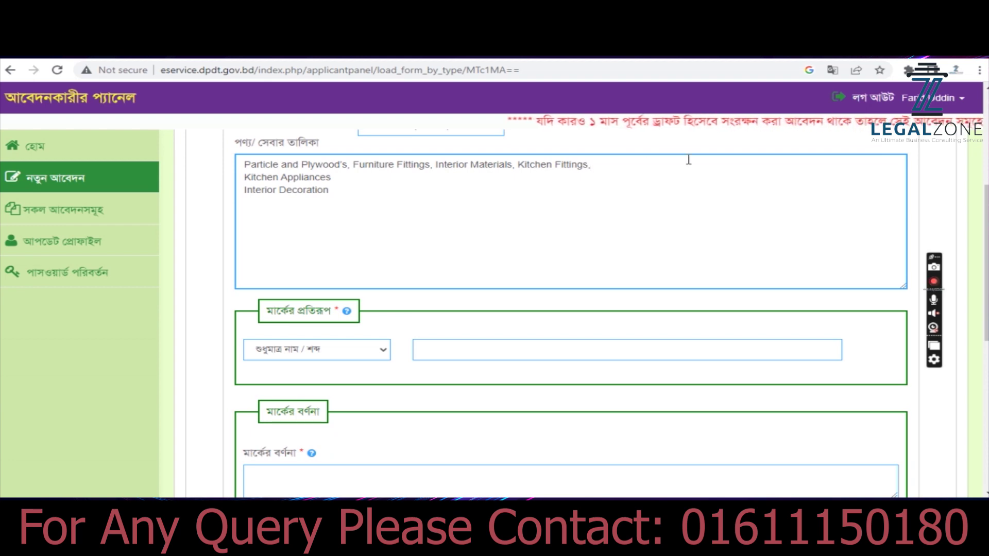
key("BackSpace")
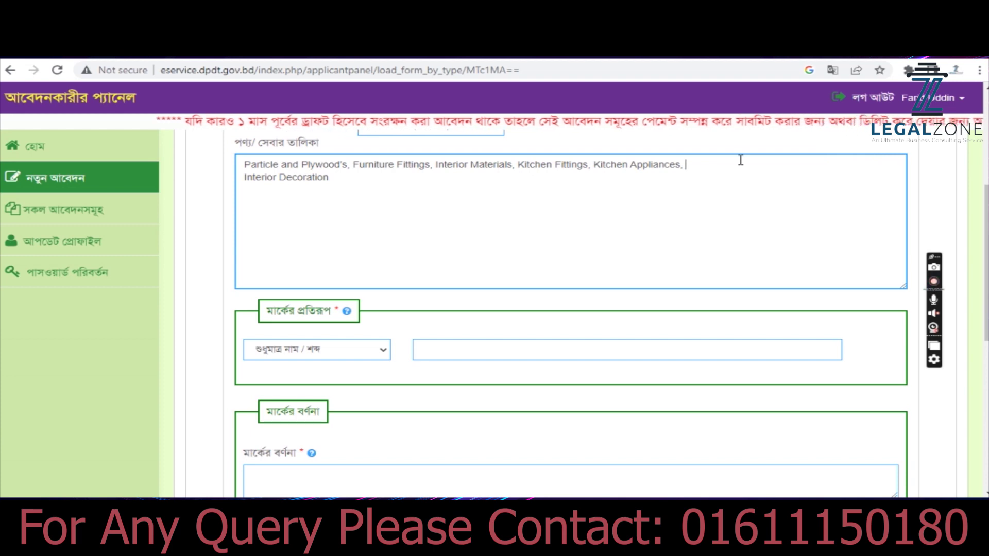
key("Delete")
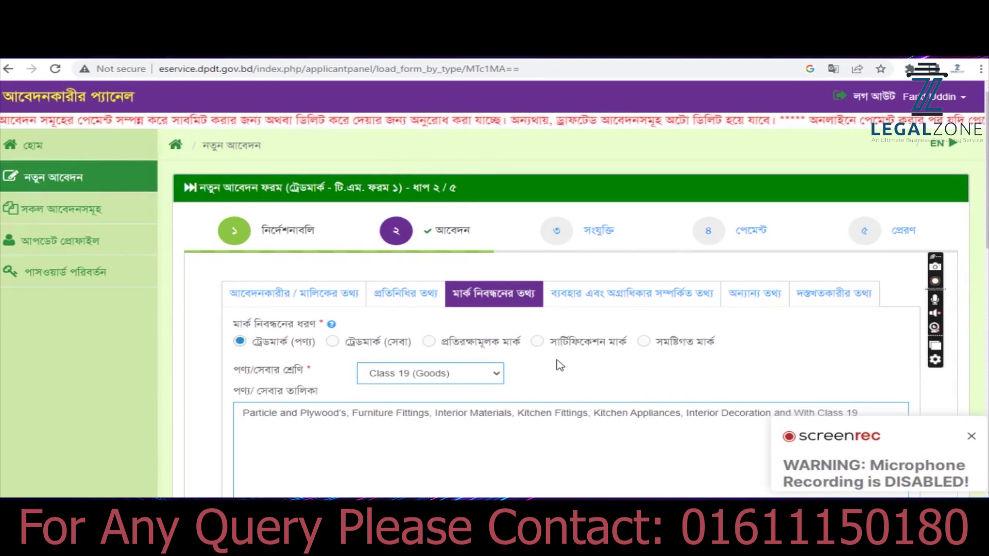
Step: Set the mark representation type to both name and logo (নাম এবং লোগো উভয়)
scroll(549, 365, "down", 3)
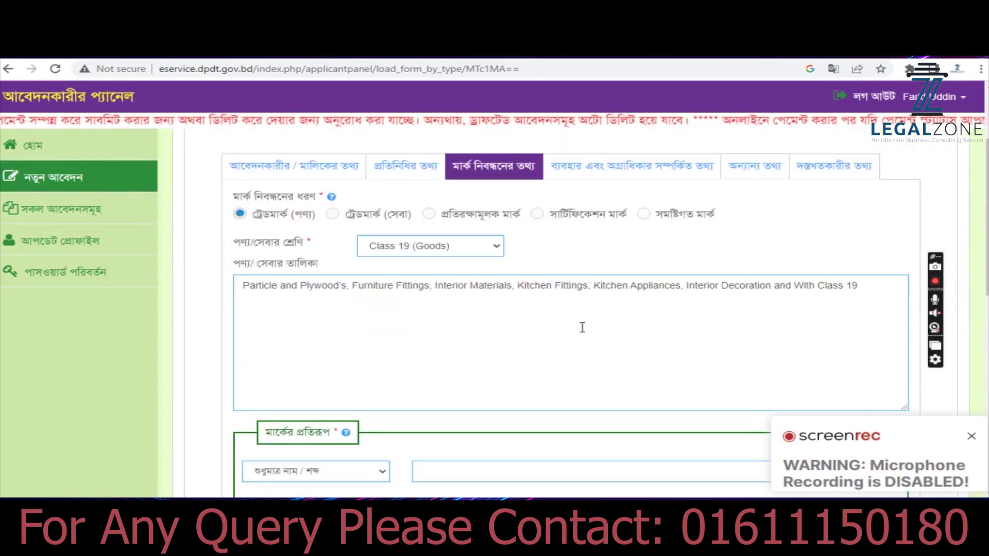
scroll(582, 328, "down", 3)
scroll(442, 380, "down", 2)
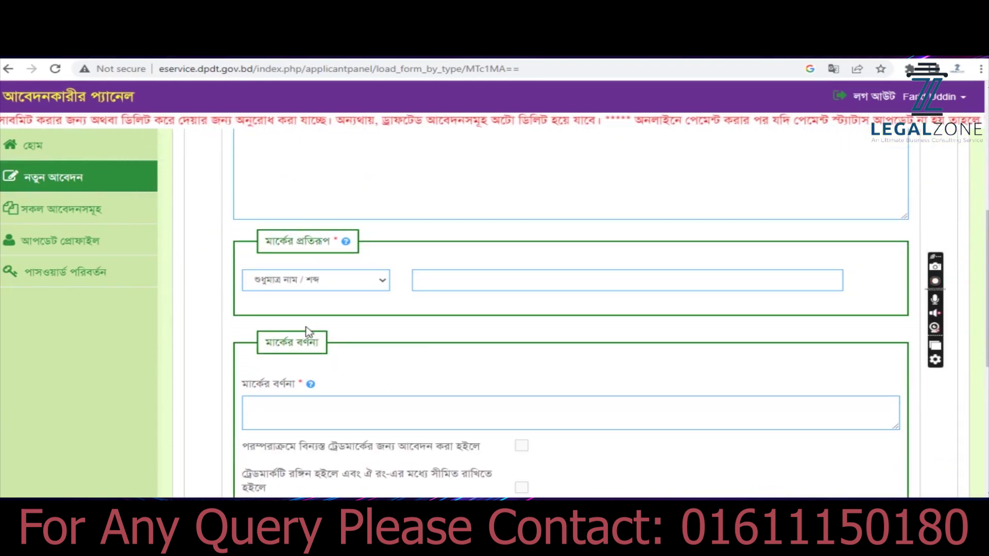
scroll(474, 358, "up", 5)
scroll(474, 358, "down", 6)
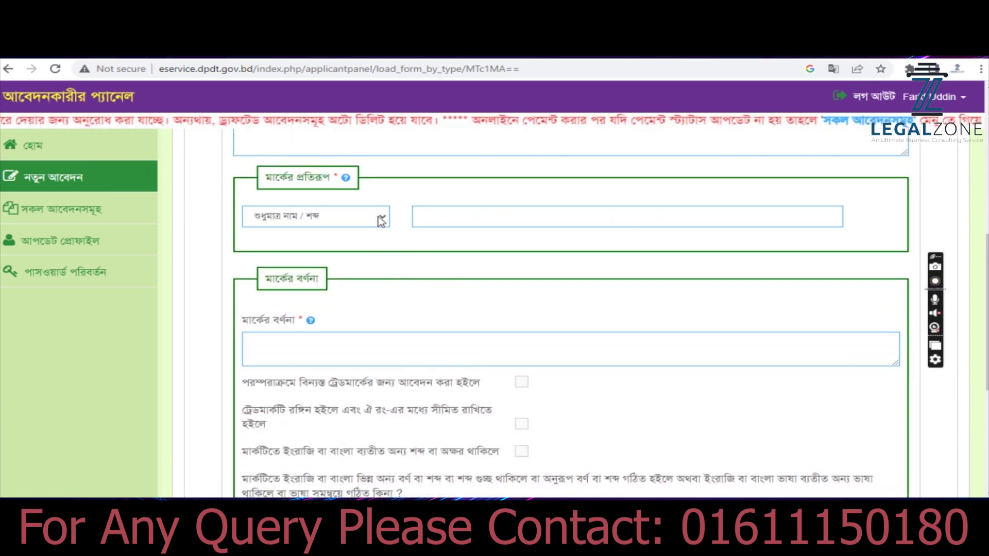
left_click(381, 221)
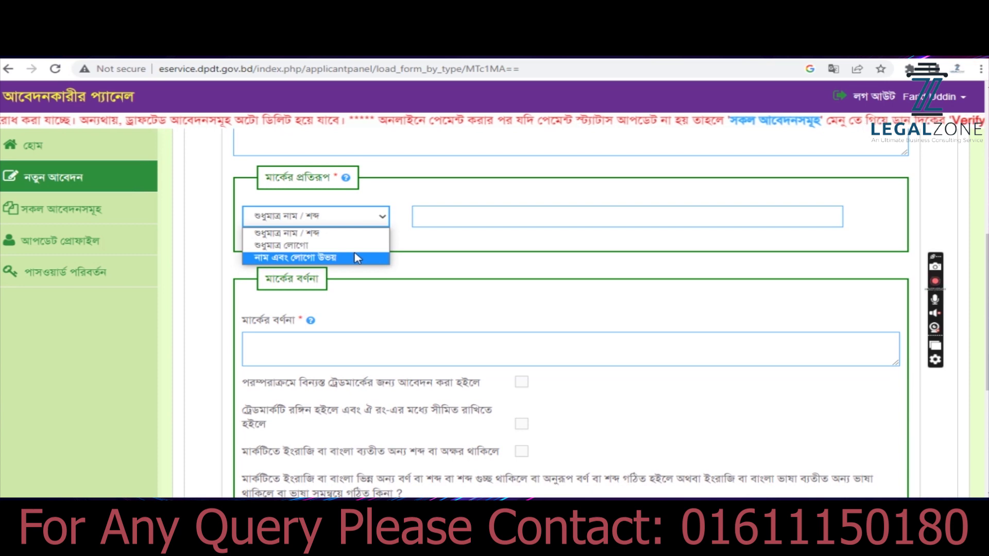
left_click(335, 257)
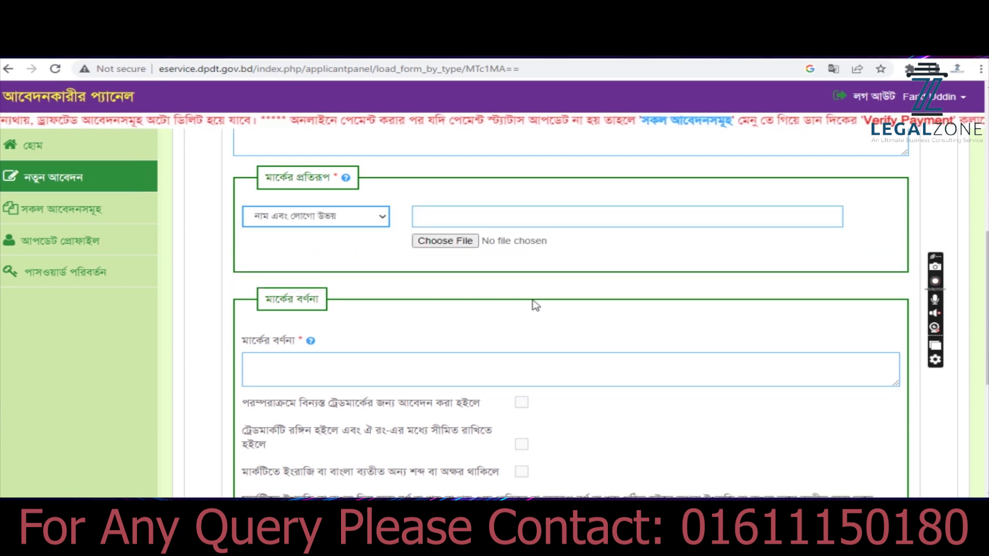
Step: Enter Open Source as the mark name and upload Logo final.jpg as the logo image
scroll(464, 342, "up", 1)
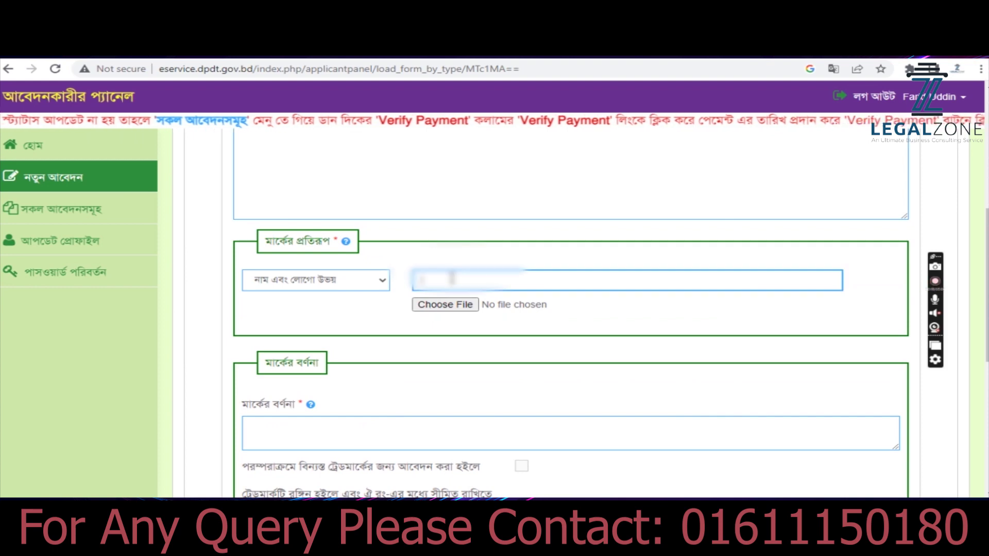
left_click(446, 306)
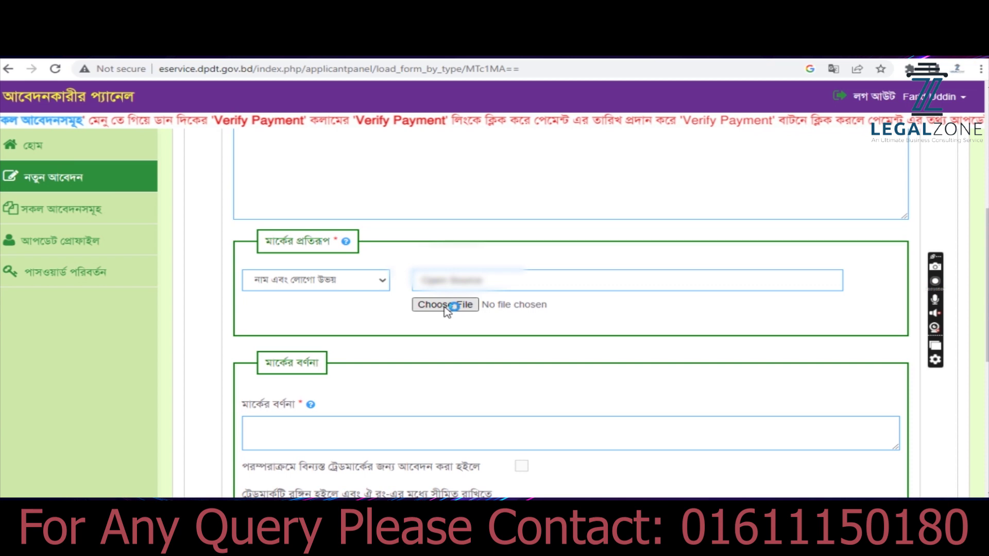
scroll(457, 360, "down", 3)
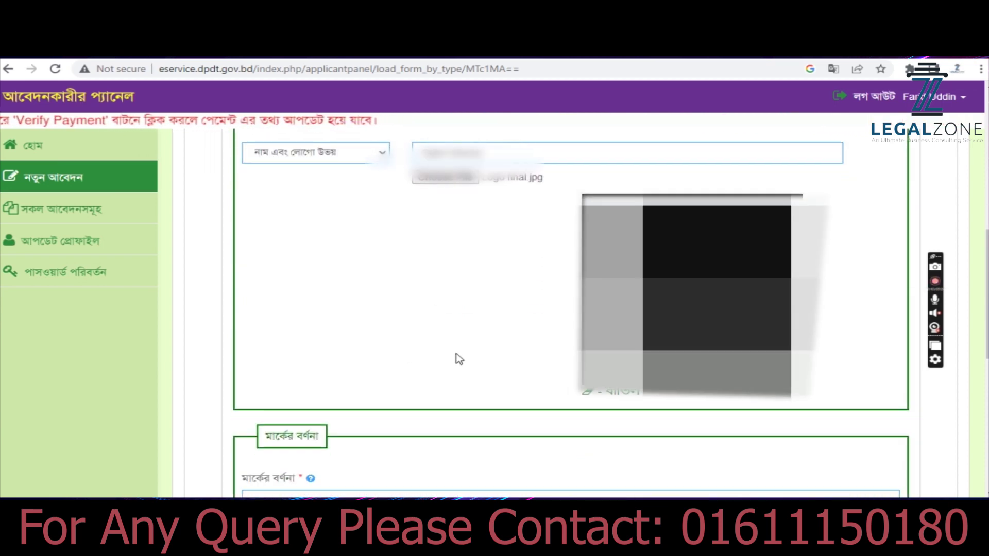
scroll(457, 358, "up", 1)
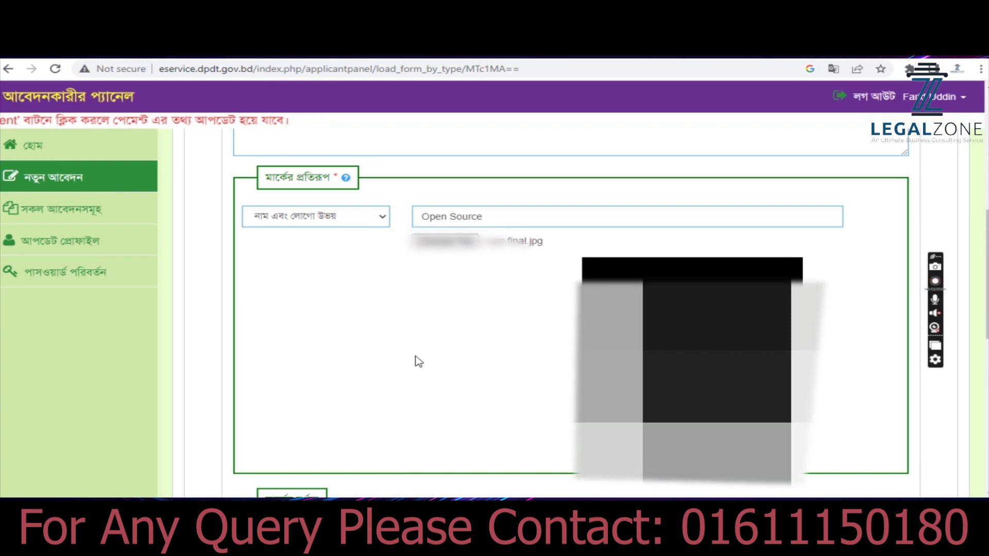
scroll(418, 360, "up", 1)
scroll(418, 360, "down", 2)
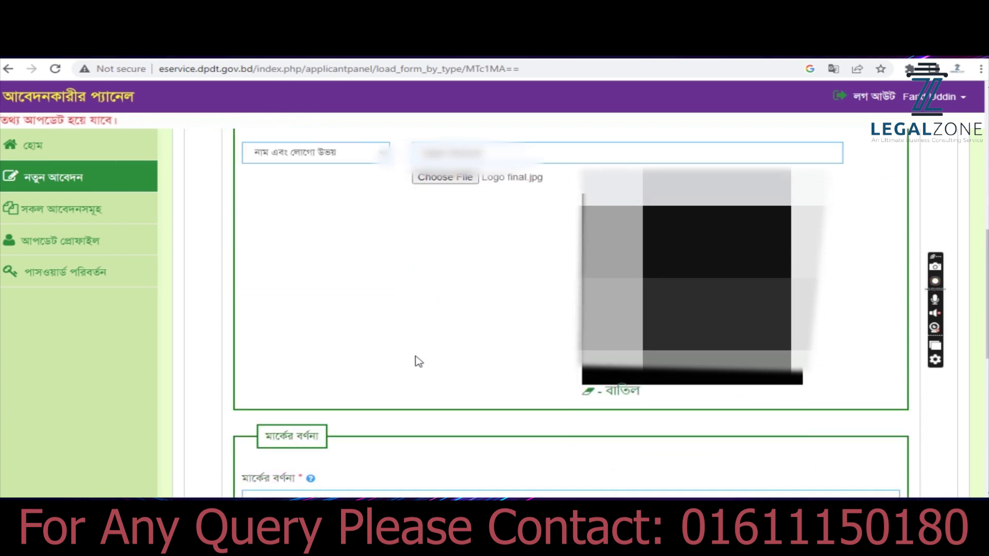
Step: Fill in the mark description, add the disclaimer "We are agreed to disclaim all other things except Open Source and Logo", and proceed to the use and priority details
scroll(418, 362, "down", 2)
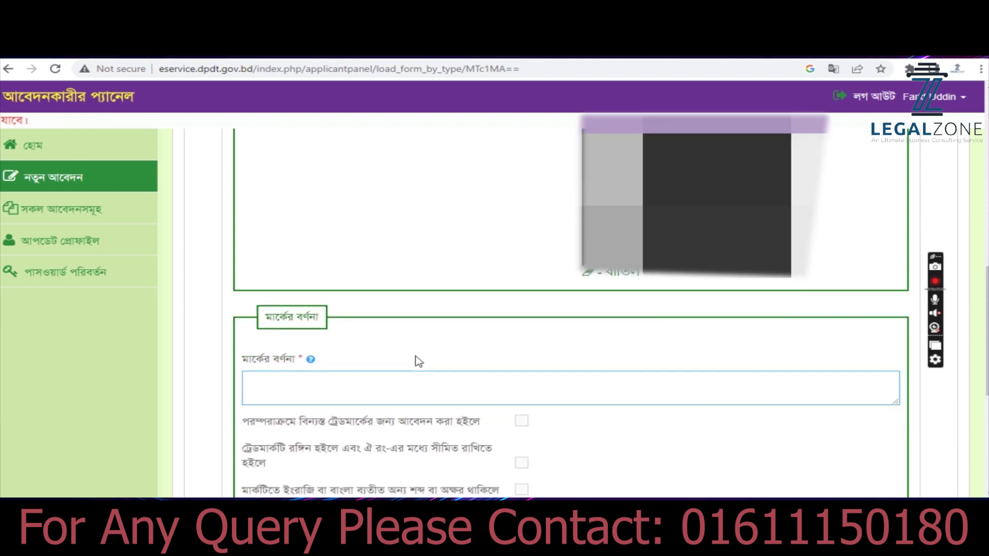
scroll(419, 360, "down", 1)
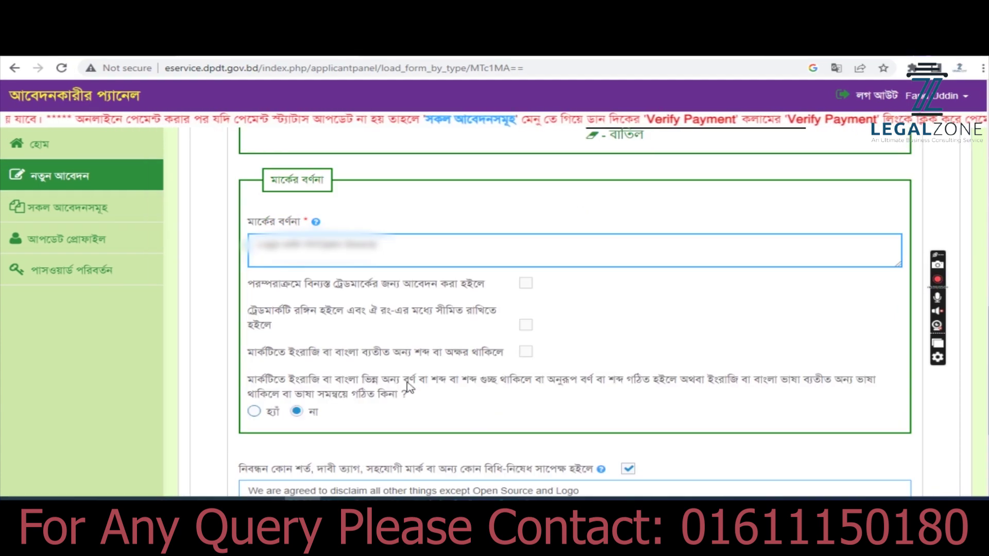
scroll(409, 386, "down", 3)
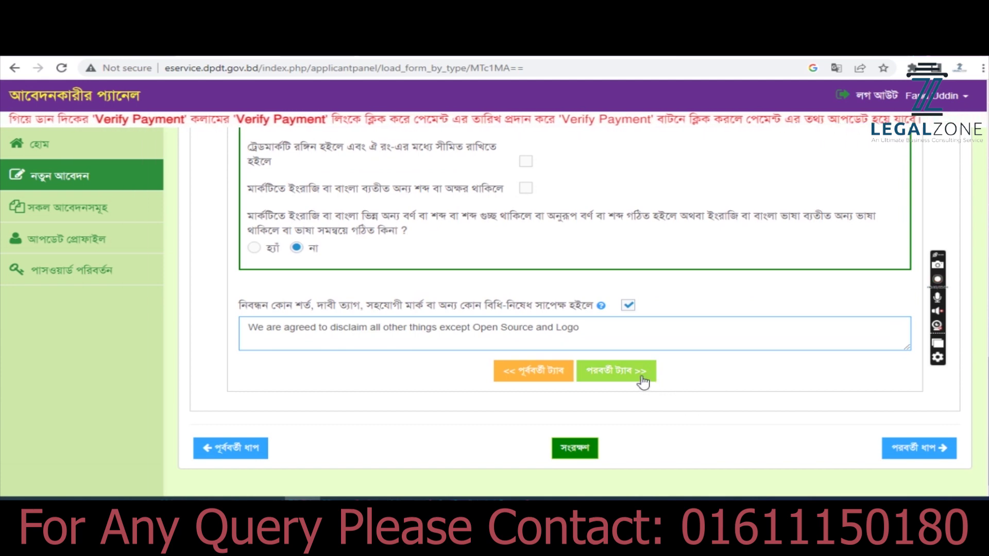
left_click(643, 382)
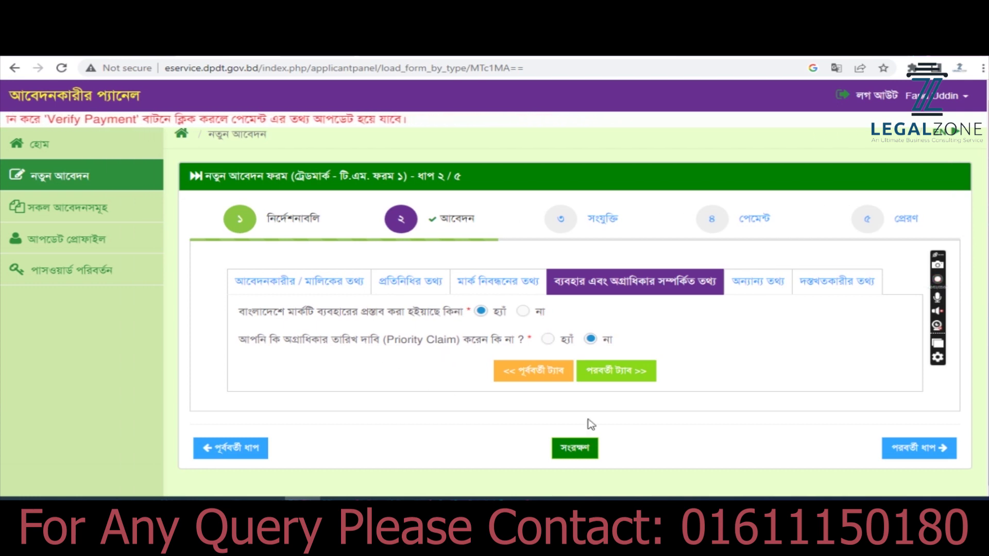
Step: Keep proposed use at Yes and priority claim at No, declare the applicant a manufacturer (প্রস্তুতকারক), and proceed to the signatory details
left_click(624, 382)
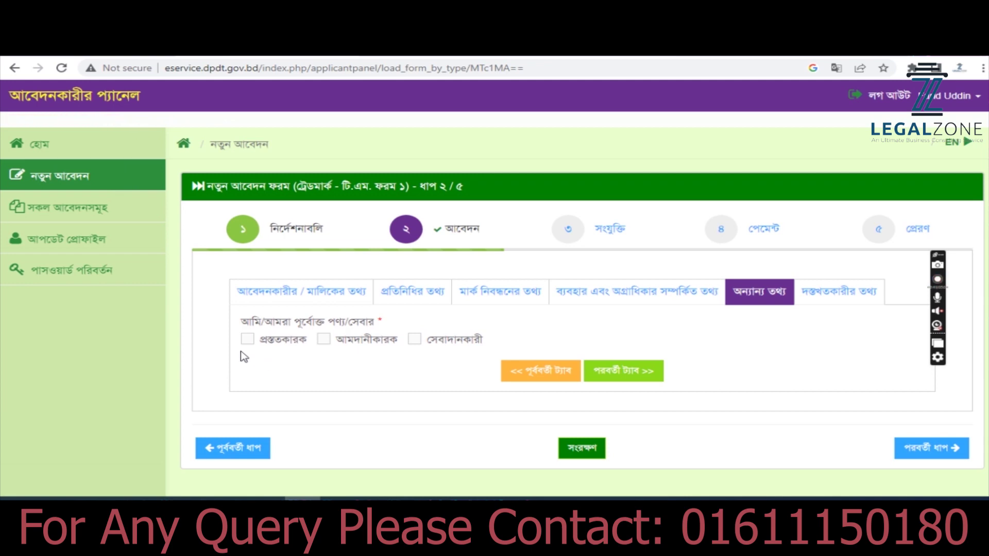
left_click(248, 339)
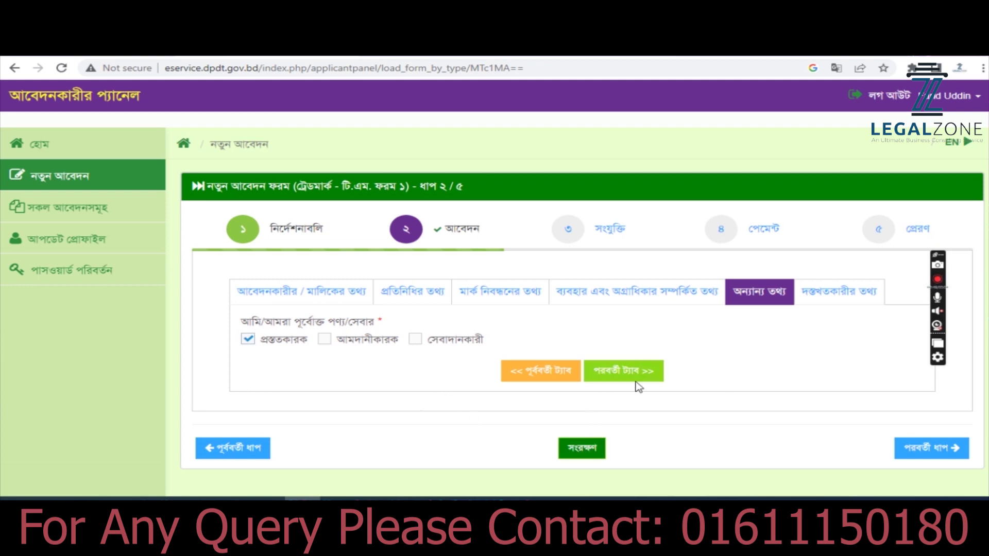
left_click(623, 371)
Step: Enter Proprietor as the signatory's designation, update the mobile number and e-mail address, and upload Sign final.jpg as the signature
left_click(395, 294)
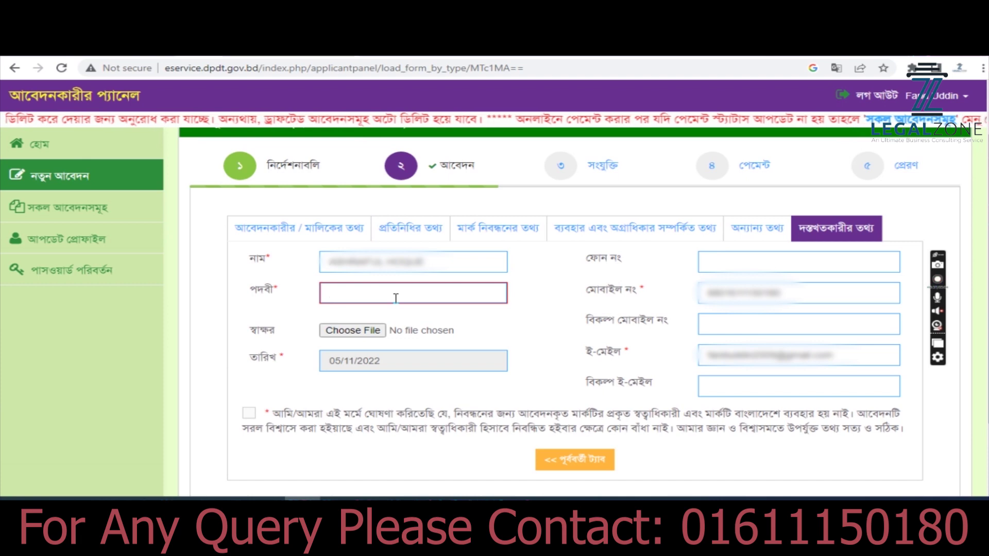
type("Proprietor")
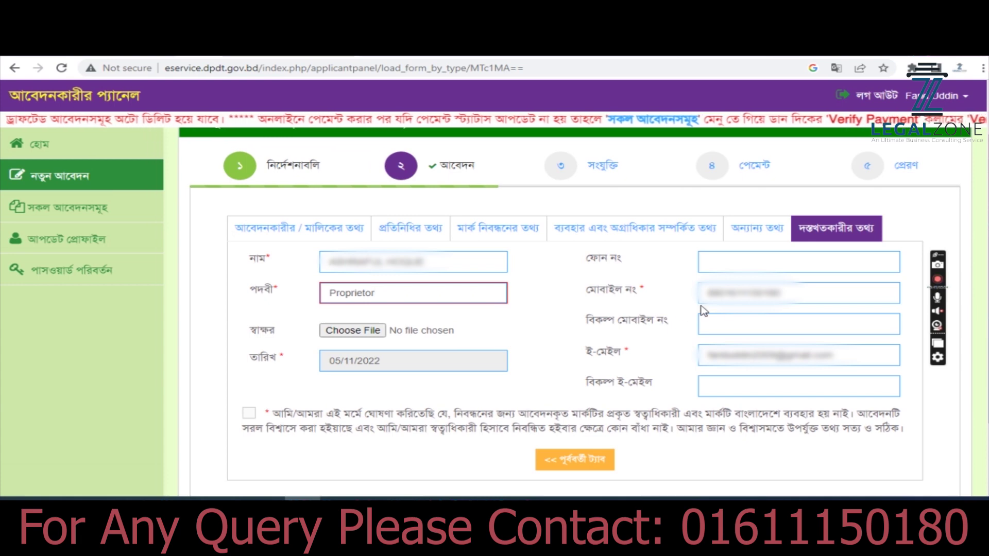
left_click(426, 348)
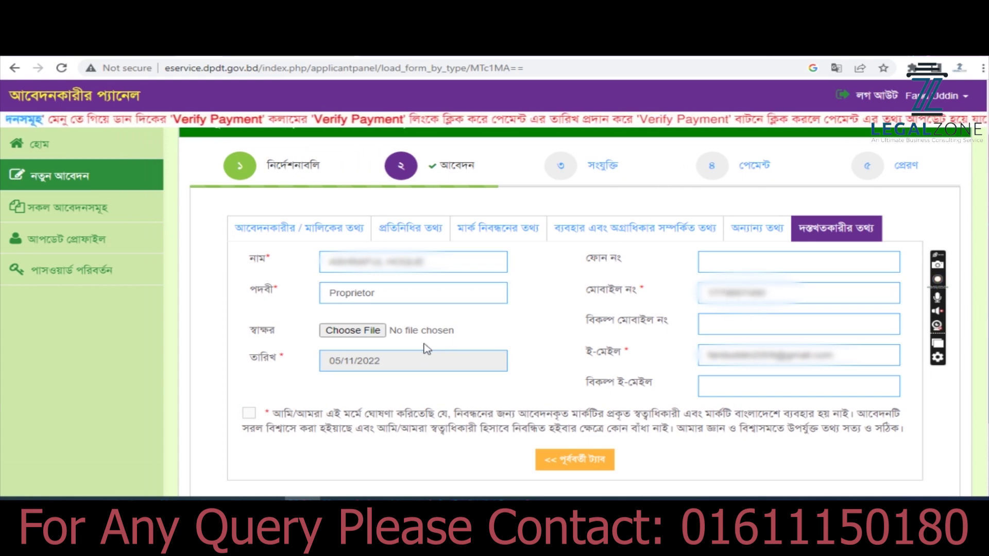
left_click(375, 331)
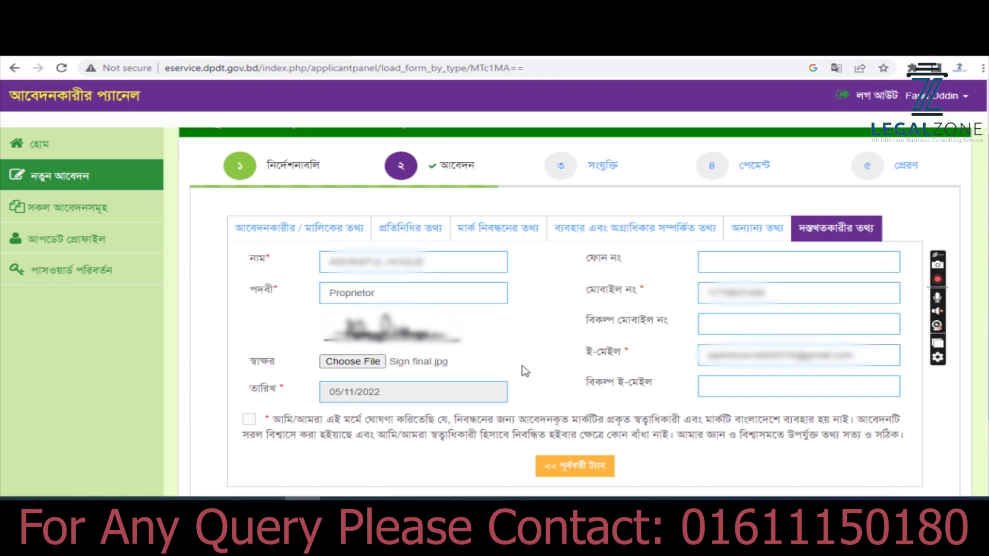
Step: Accept the ownership declaration and, after returning to the other-information section, proceed to the next stage of the application
scroll(524, 378, "down", 1)
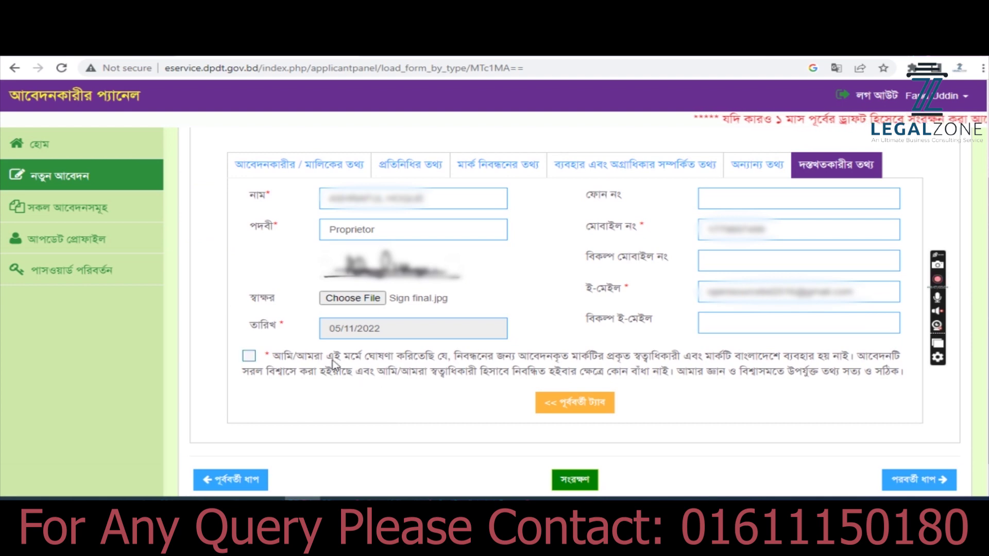
left_click(249, 355)
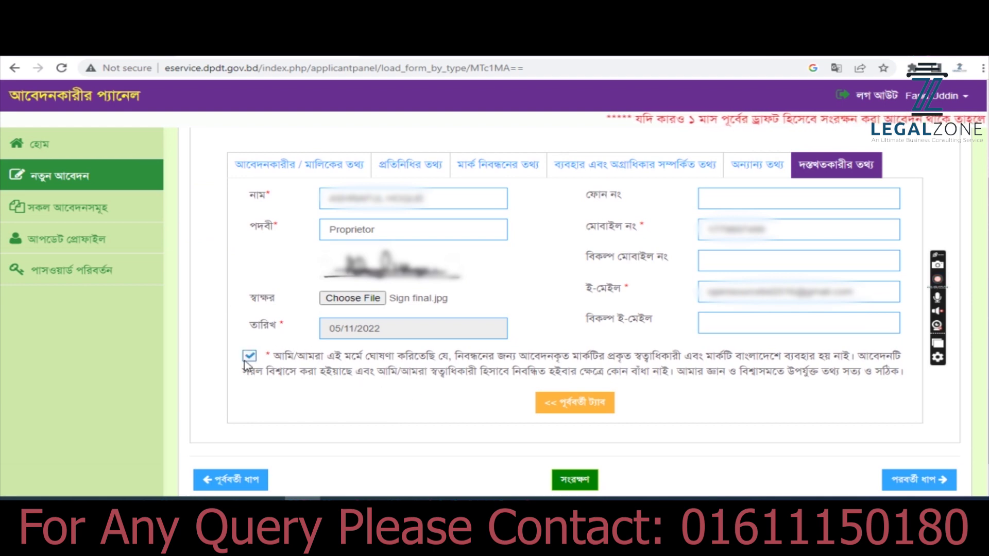
left_click(559, 404)
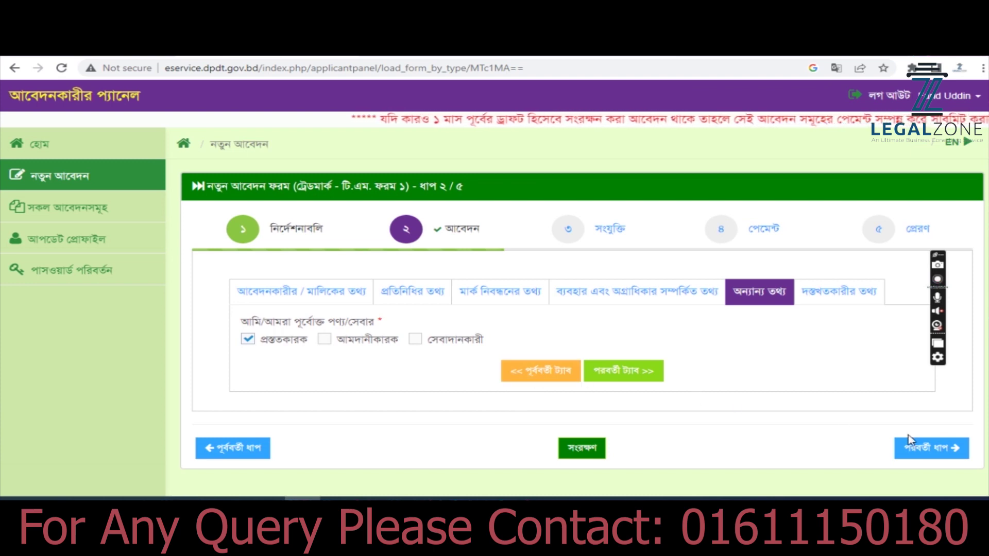
left_click(924, 448)
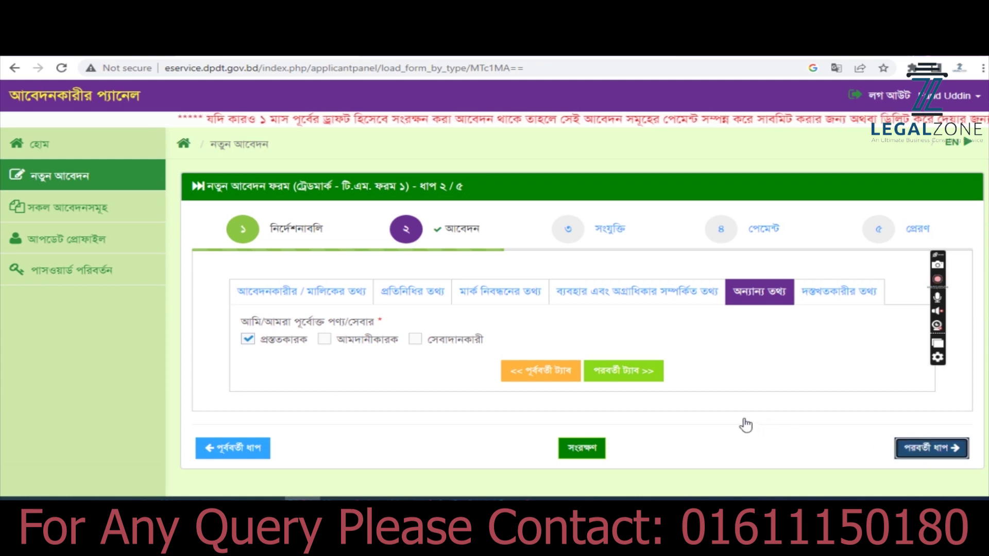